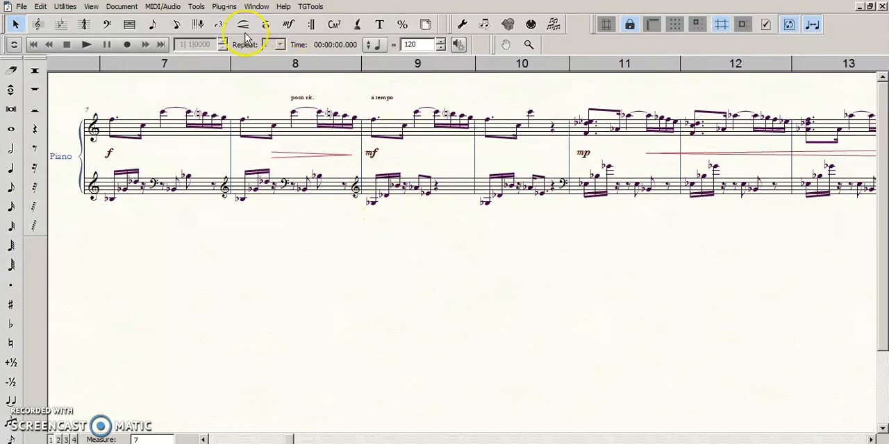
Step: Look through the plug-in groups, examining the contents of TG Tools, JW and JW1 without running any plug-in
click(226, 7)
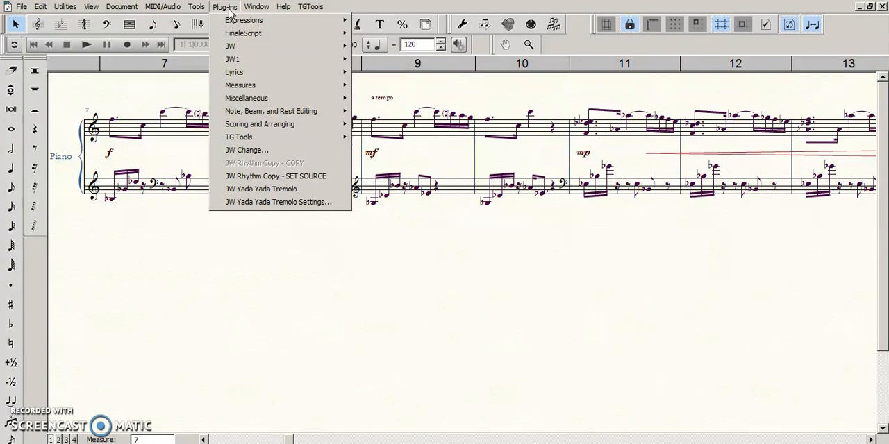
mouse_move(275, 139)
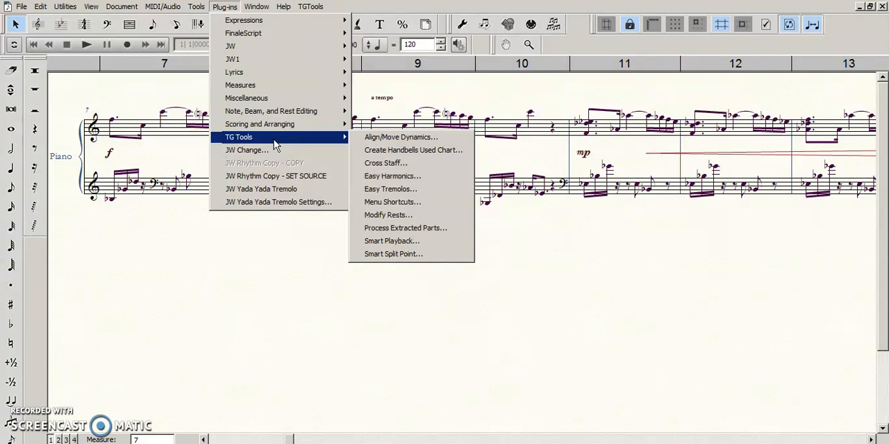
click(277, 152)
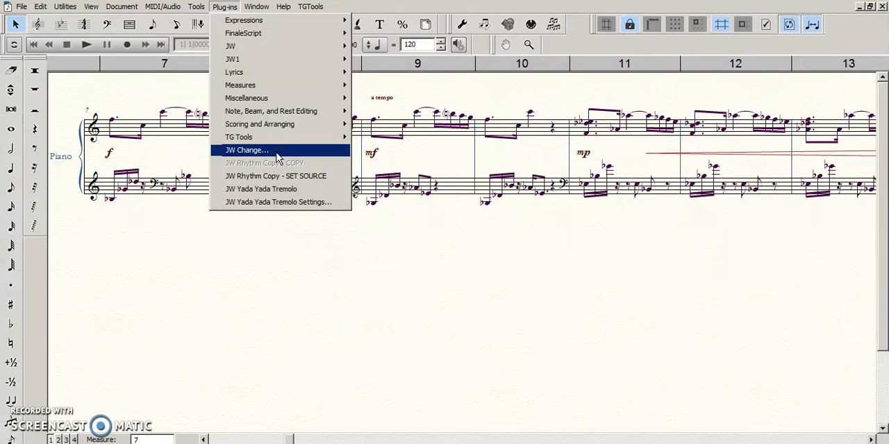
click(300, 138)
click(410, 148)
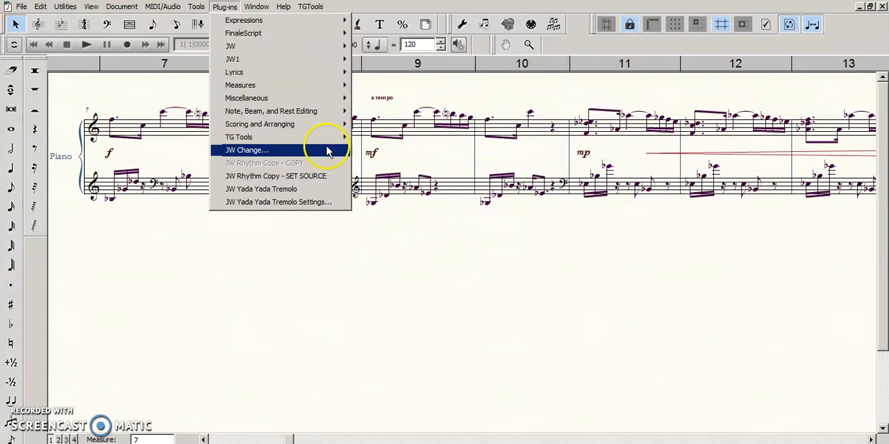
mouse_move(317, 44)
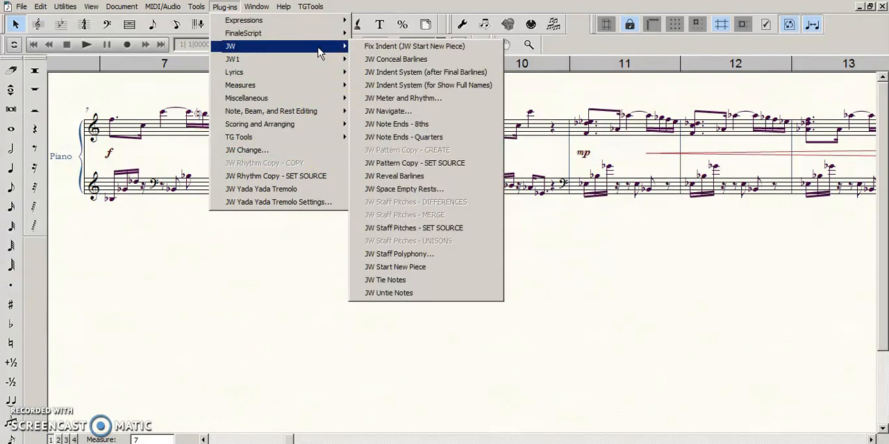
click(315, 60)
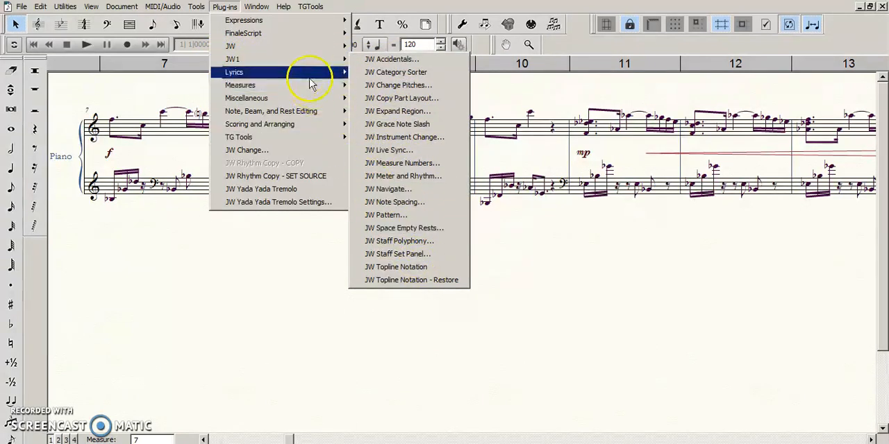
click(433, 286)
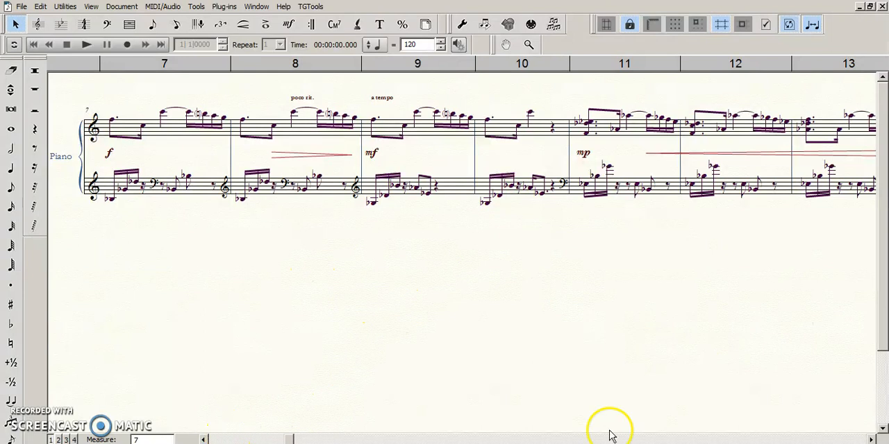
Step: Select measure 14 of the lower staff with the Measure tool, and show its note handles with the Special Tools
click(759, 442)
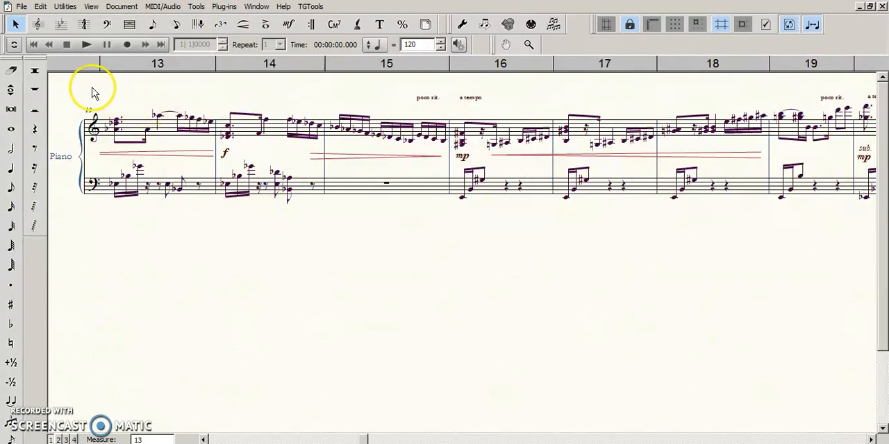
click(129, 24)
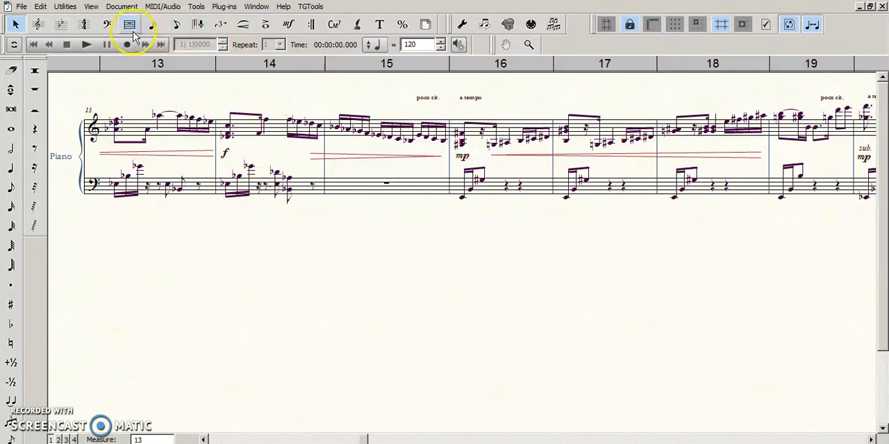
click(240, 194)
click(462, 24)
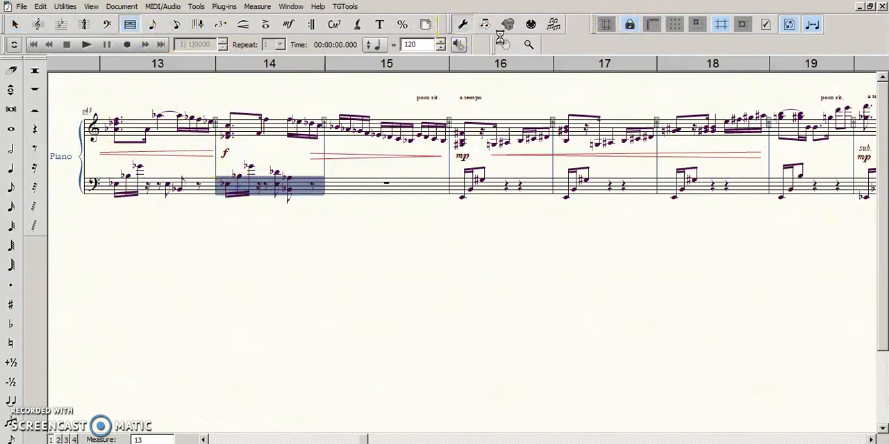
click(286, 187)
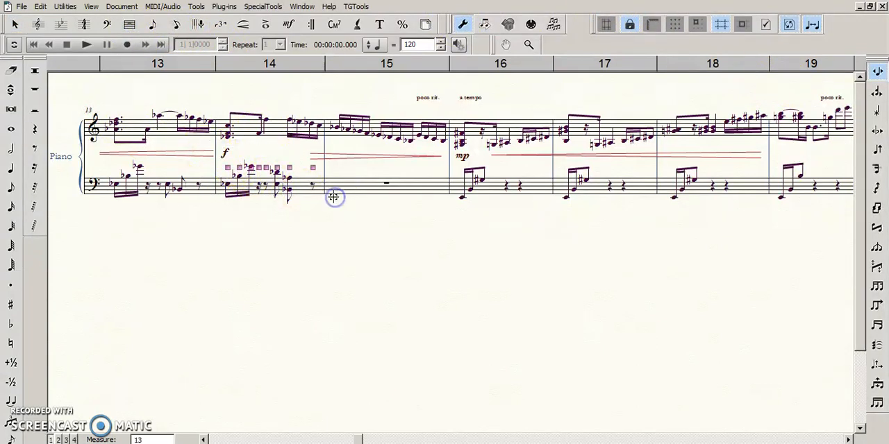
click(365, 212)
click(467, 183)
click(620, 212)
click(575, 179)
drag(553, 158, 630, 202)
click(481, 126)
drag(433, 99, 434, 100)
click(606, 130)
click(645, 256)
click(487, 280)
key(Escape)
right_click(379, 298)
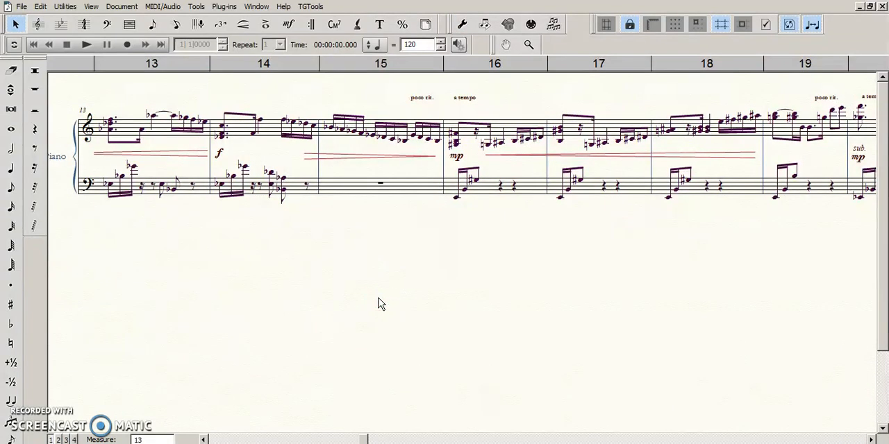
Step: Go back to measure 4, open the upper staff of measure 5 in Speedy Entry, and close the editing frame
click(205, 439)
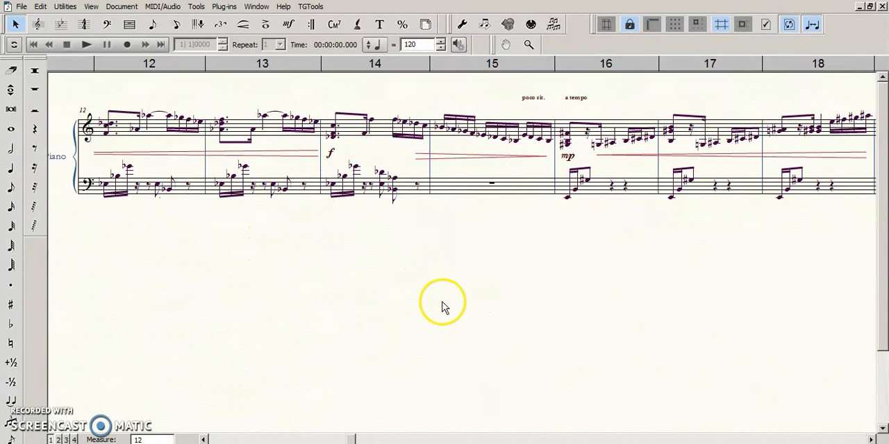
drag(444, 307, 448, 308)
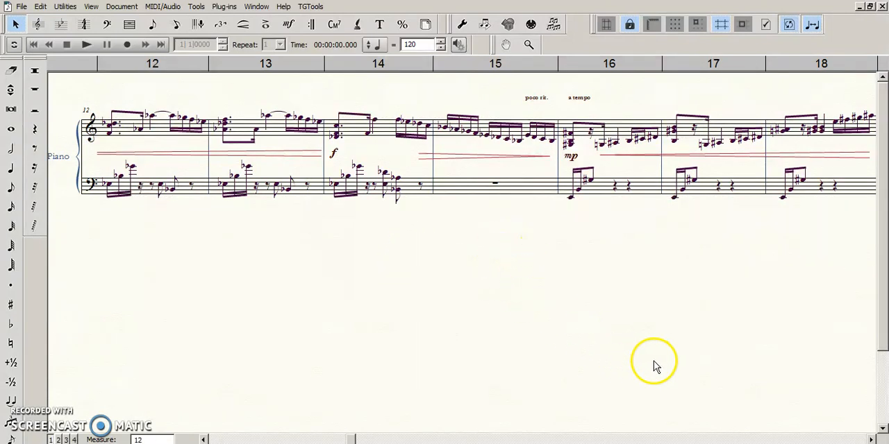
drag(696, 327, 688, 337)
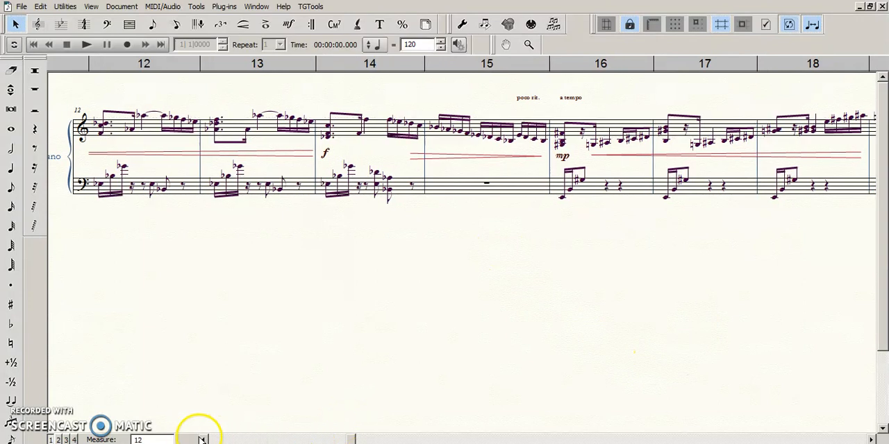
click(204, 438)
click(204, 439)
click(204, 439)
click(204, 439)
click(204, 439)
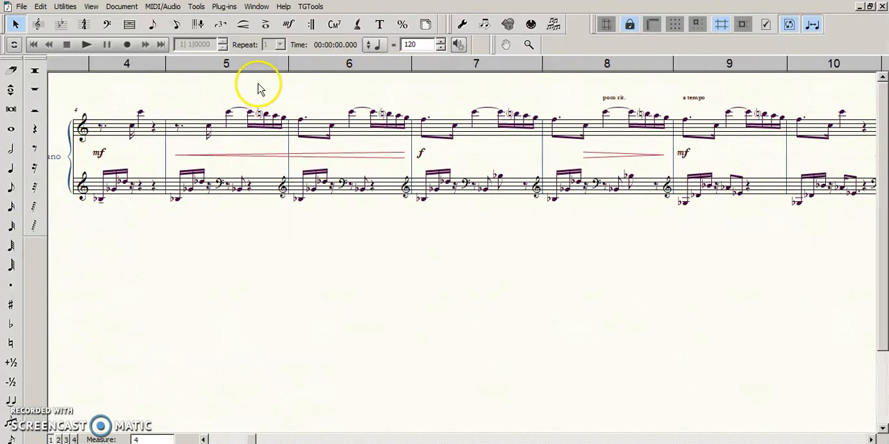
click(177, 24)
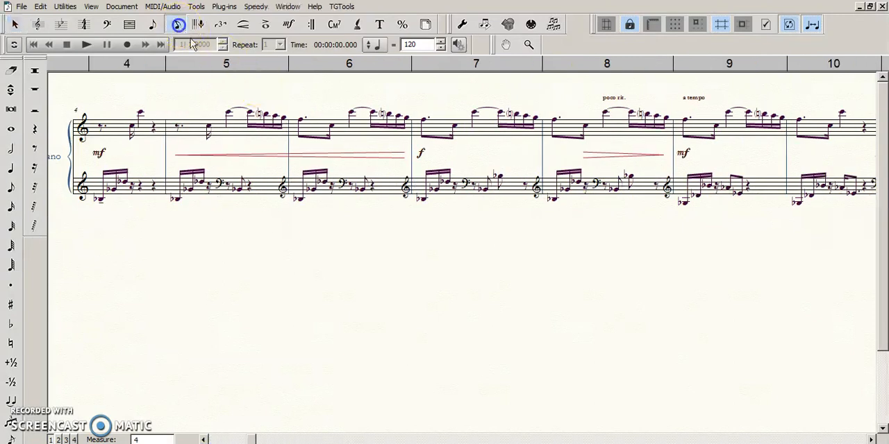
click(266, 141)
click(397, 294)
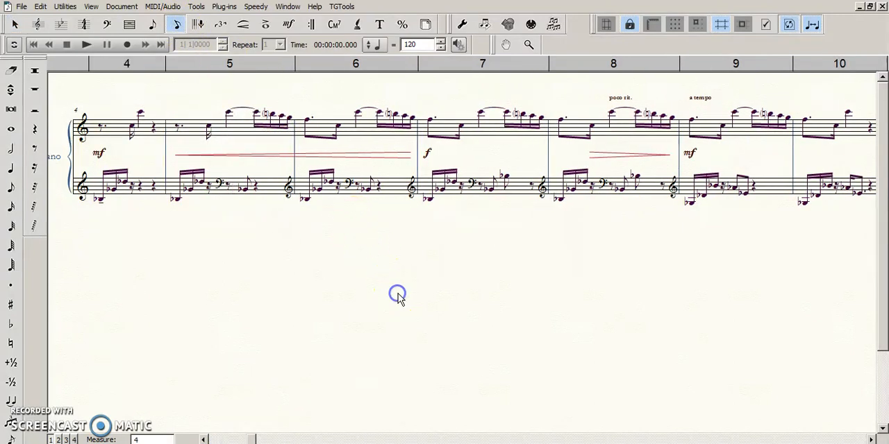
Step: Reopen the upper-staff editing frame of measure 5 with Speedy Entry and leave it without editing notes
click(277, 142)
click(355, 266)
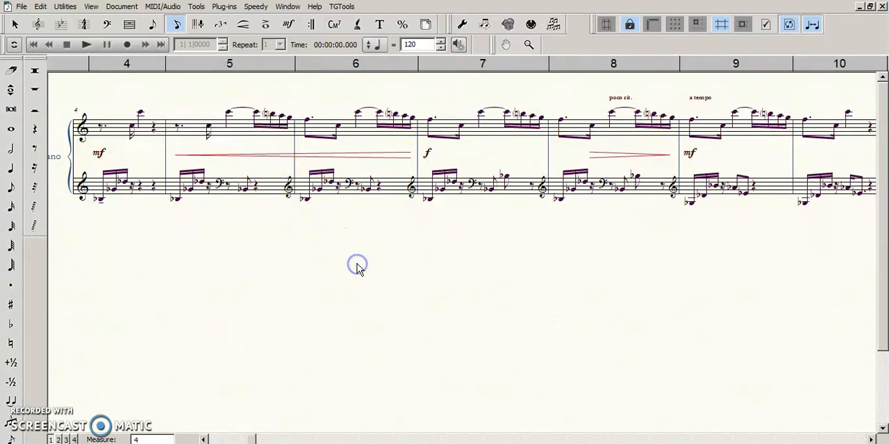
click(278, 136)
click(326, 145)
click(291, 100)
click(300, 233)
click(307, 267)
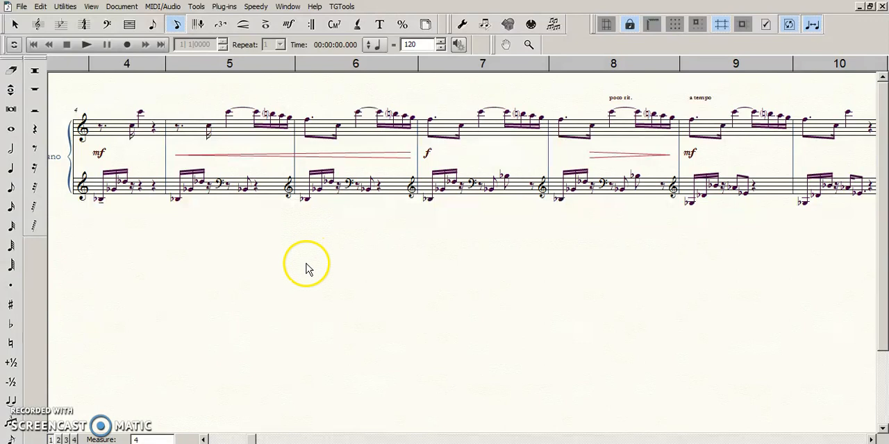
drag(306, 264, 363, 271)
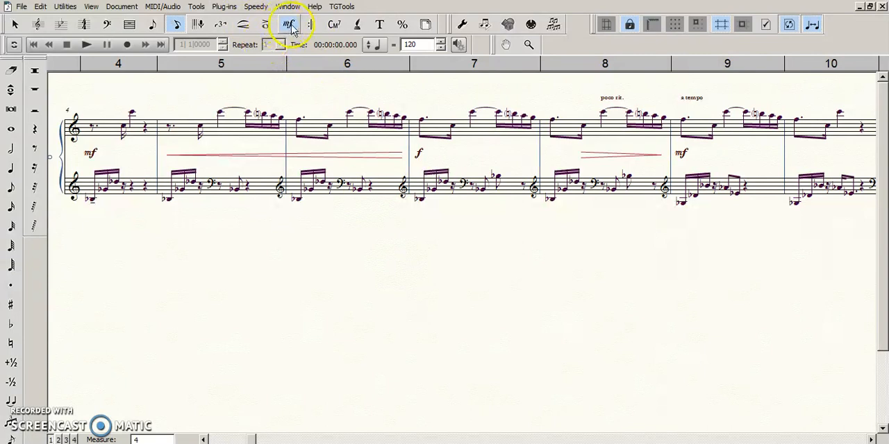
right_click(304, 293)
right_click(302, 273)
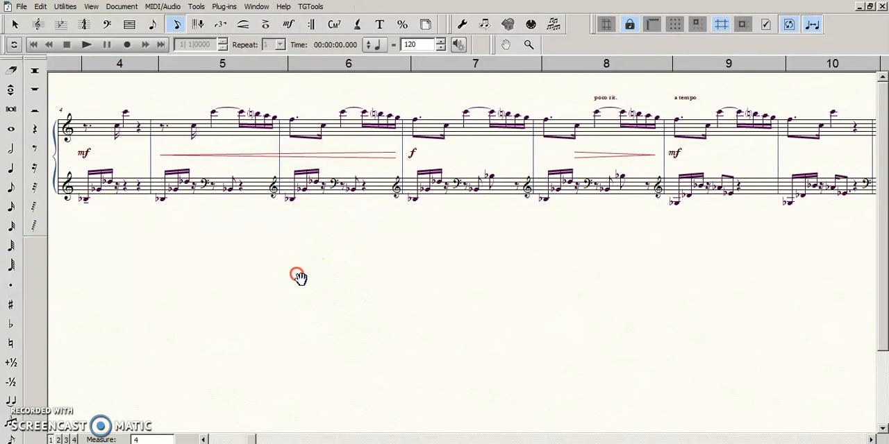
click(343, 277)
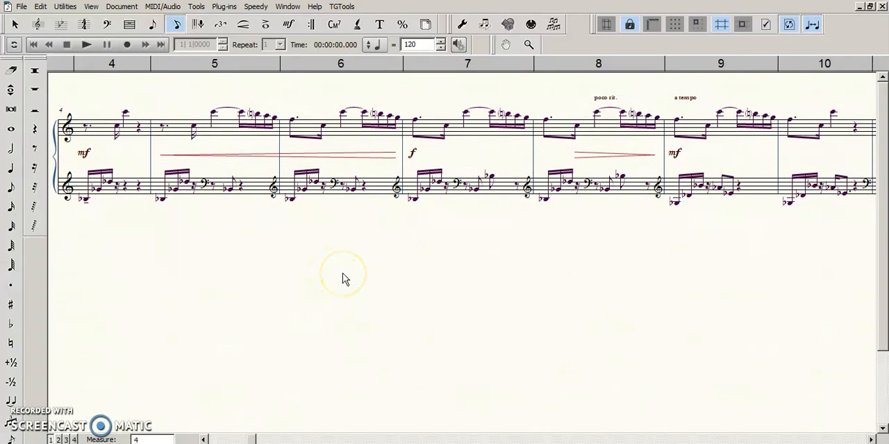
click(345, 279)
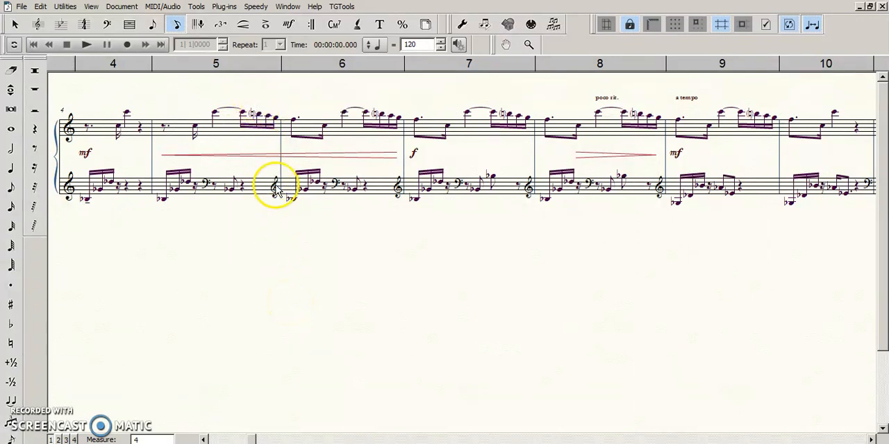
Step: Inspect the closing sixteenth-note group of measure 5's upper staff in the Speedy Entry frame twice, closing the frame each time
click(262, 131)
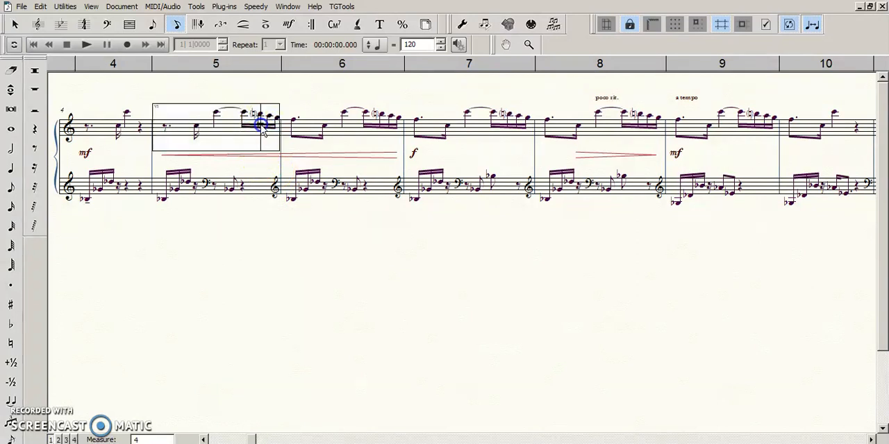
click(278, 311)
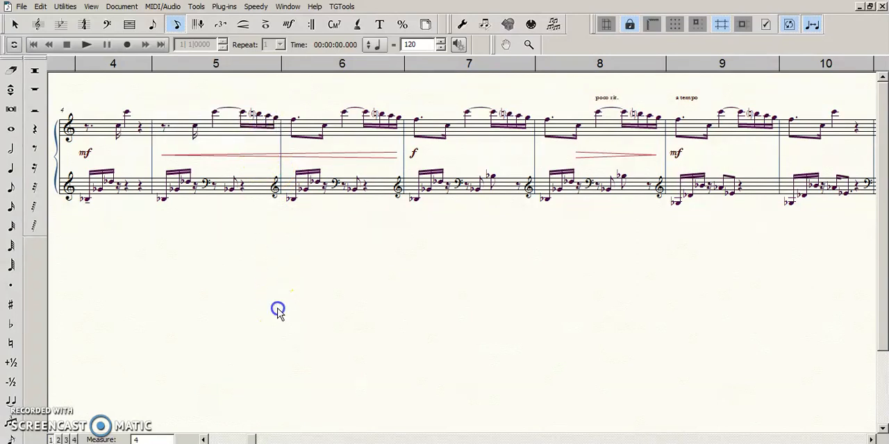
click(259, 131)
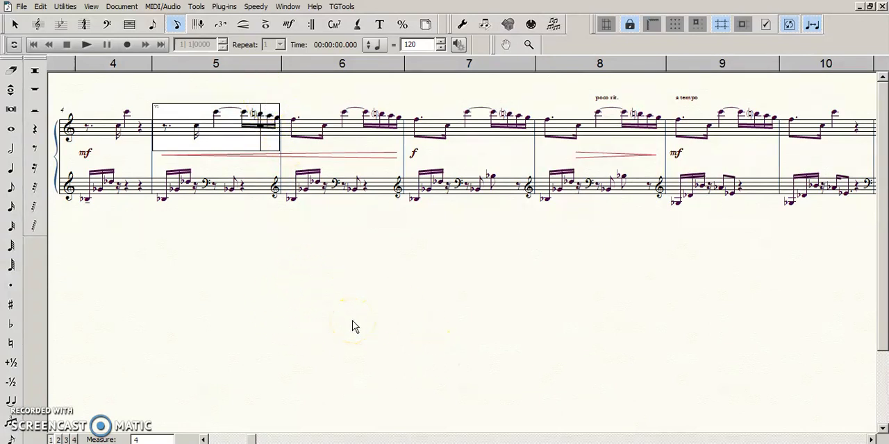
click(359, 286)
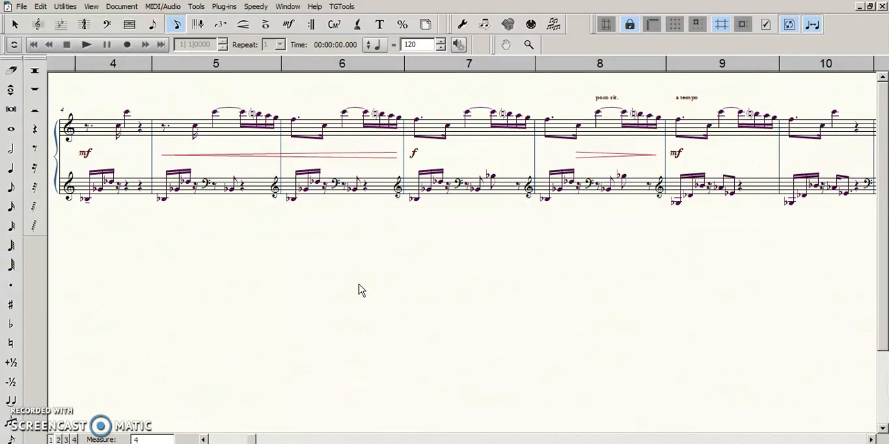
Step: Open the first chord of measure 13's upper staff in the Speedy Entry frame and close the frame
click(748, 440)
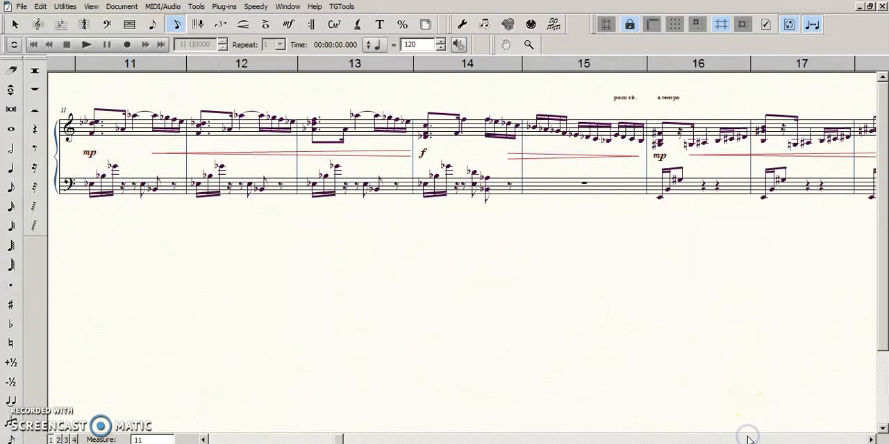
click(317, 131)
click(317, 130)
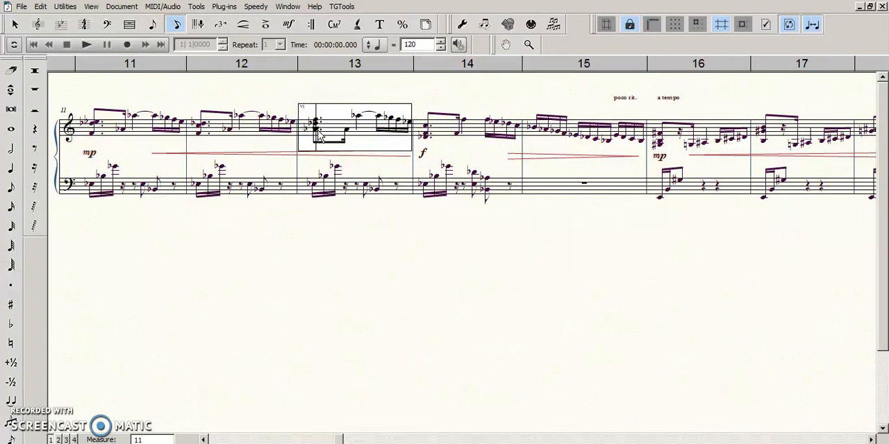
click(451, 311)
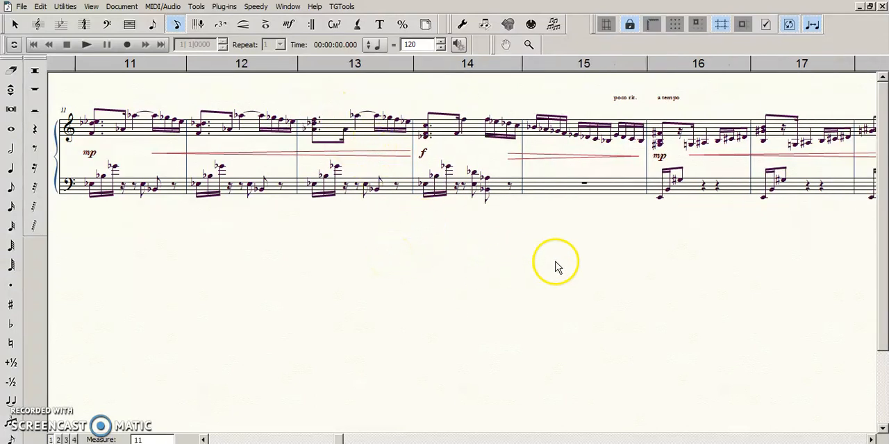
Step: Return to measure 5, open its upper staff in Speedy Entry at the first rest, and exit the frame
click(203, 439)
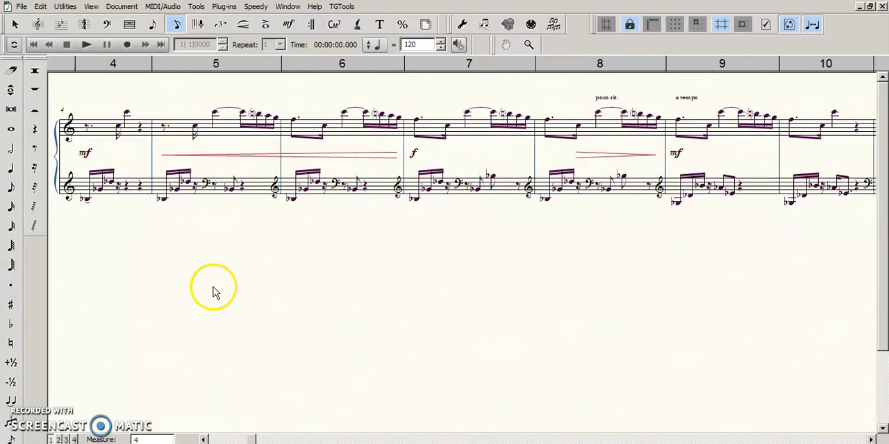
click(256, 134)
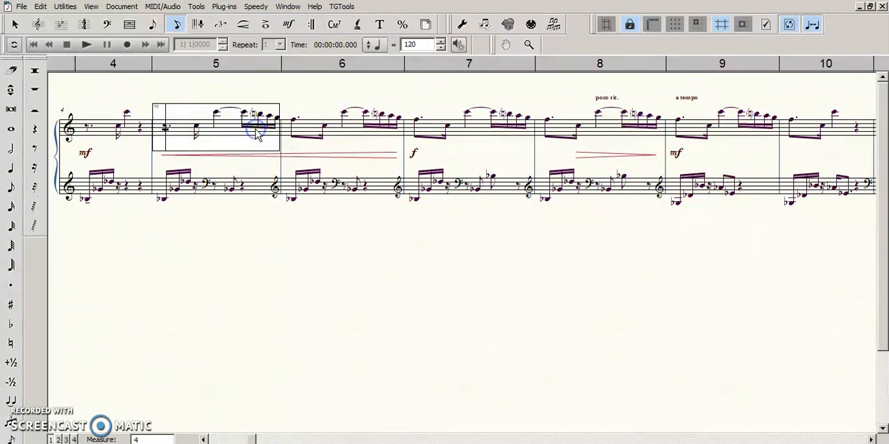
click(291, 108)
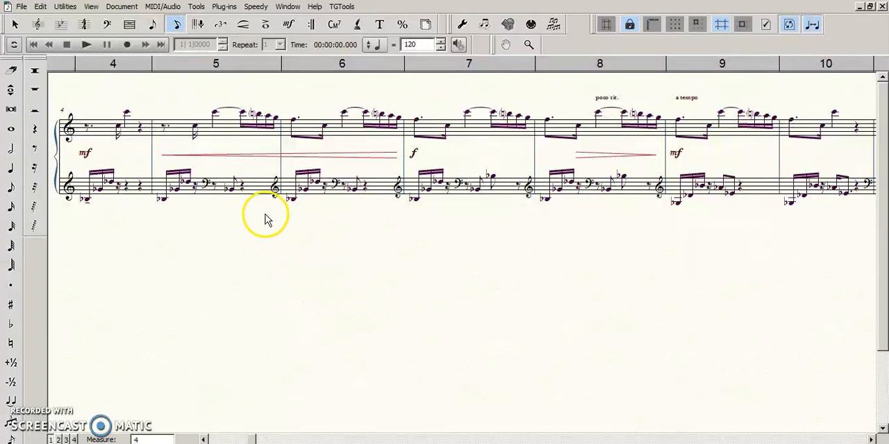
click(272, 285)
drag(271, 284, 272, 292)
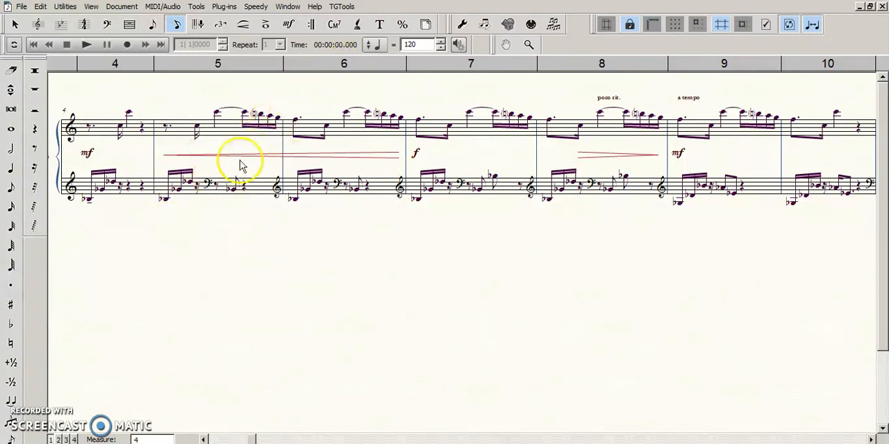
Step: Remove the parentheses from the natural in the closing sixteenth-note group of measure 5's upper staff with Speedy Entry
click(284, 253)
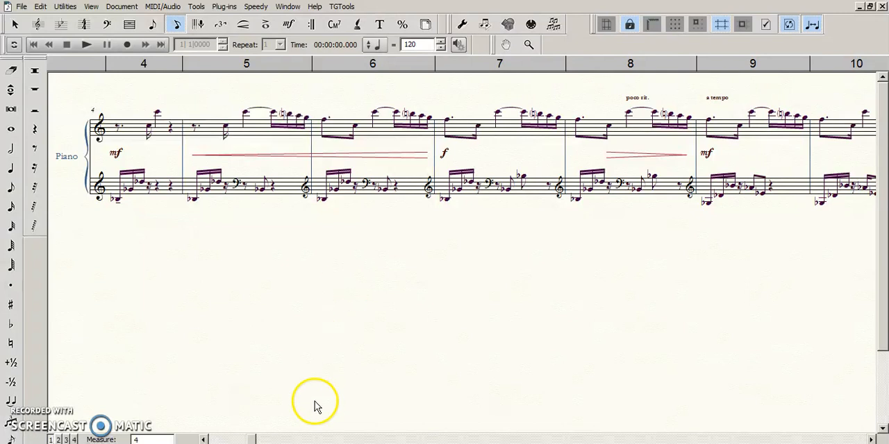
click(244, 255)
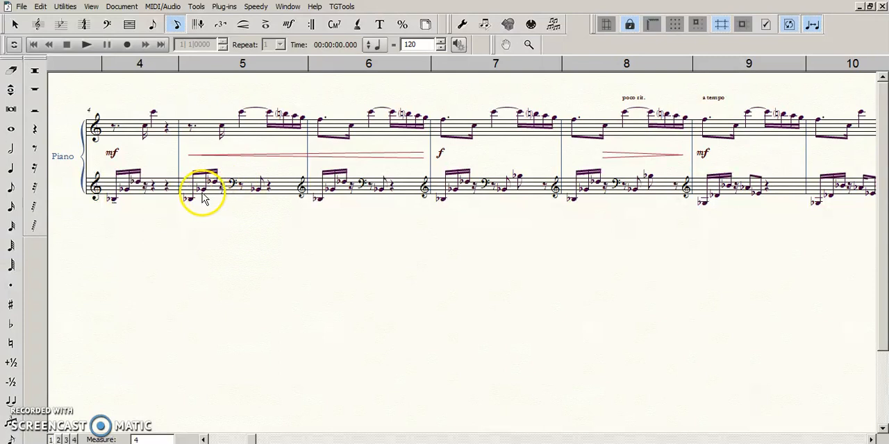
click(295, 142)
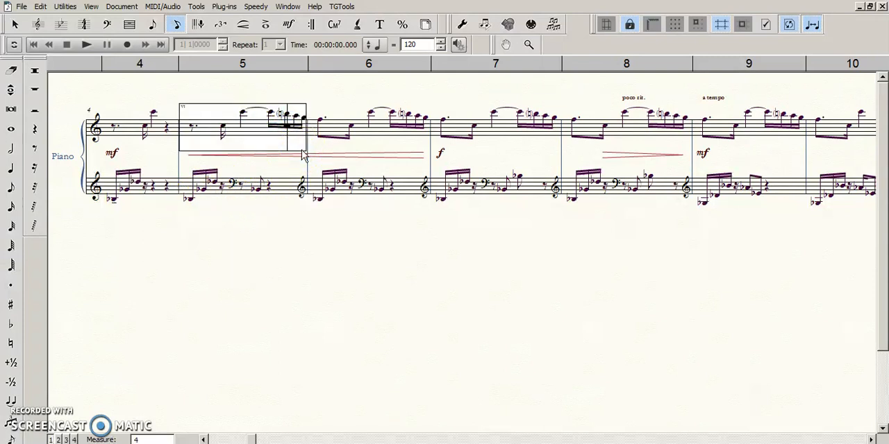
click(359, 294)
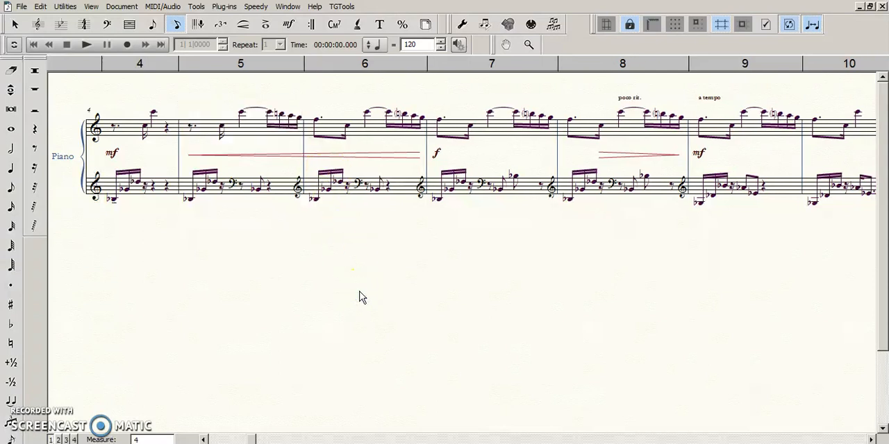
Step: Remove the parentheses from the naturals in the closing sixteenth-note groups of the upper staff in measures 6 through 9
click(355, 285)
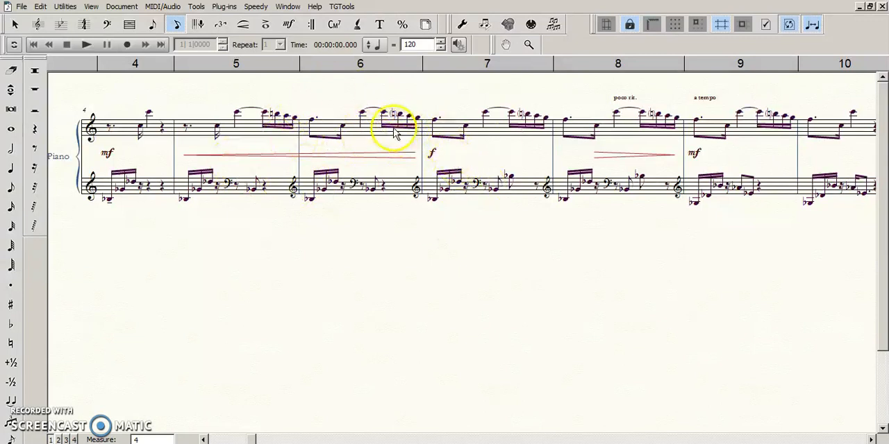
click(394, 131)
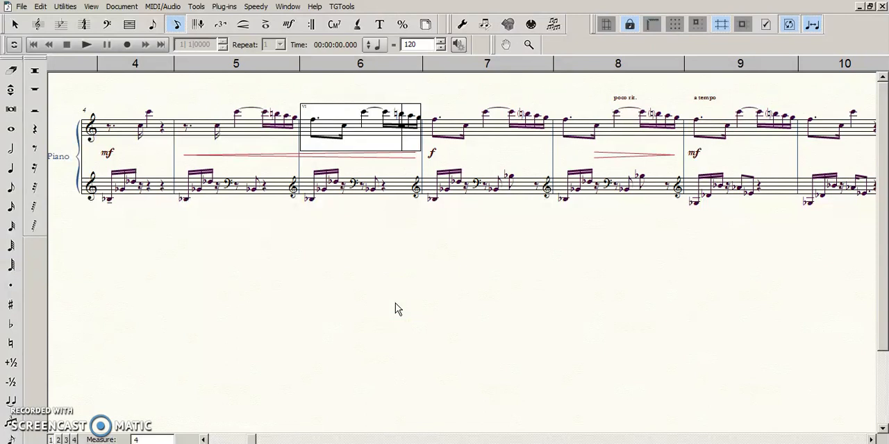
key(Right)
key(Right)
key(Right)
key(Right)
key(Right)
key(Right)
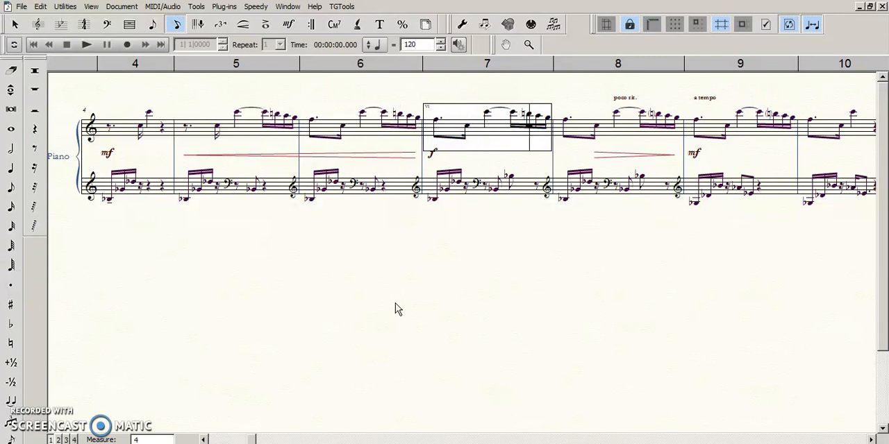
key(Right)
key(Right)
key(Right)
key(Right)
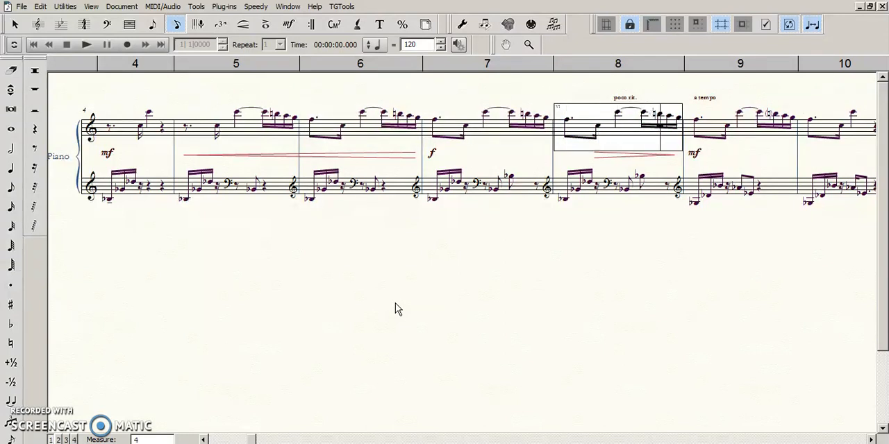
key(Right)
key(Right)
key(Right)
key(Right)
key(Right)
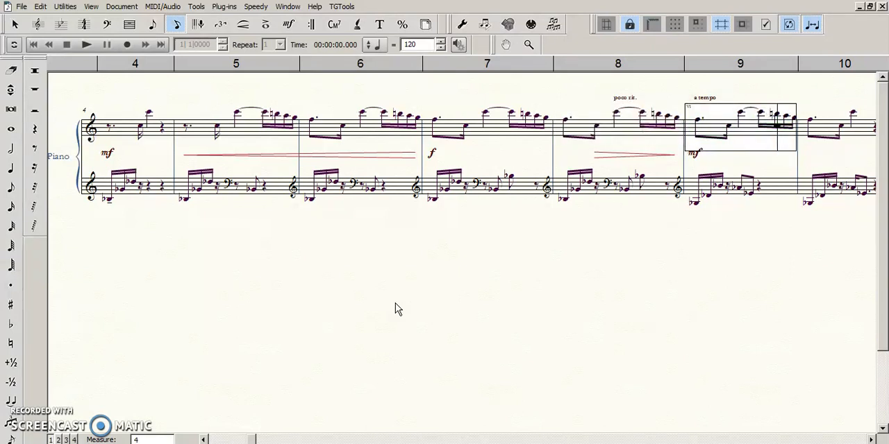
Step: Step the Speedy Entry frame back to measure 6, switch to the lower staff and back up, and exit the frame
key(bracketleft)
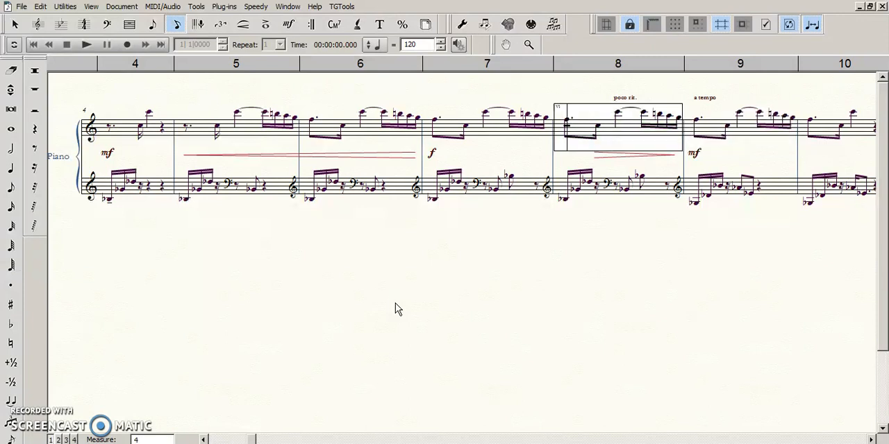
key(bracketleft)
key(bracketleft)
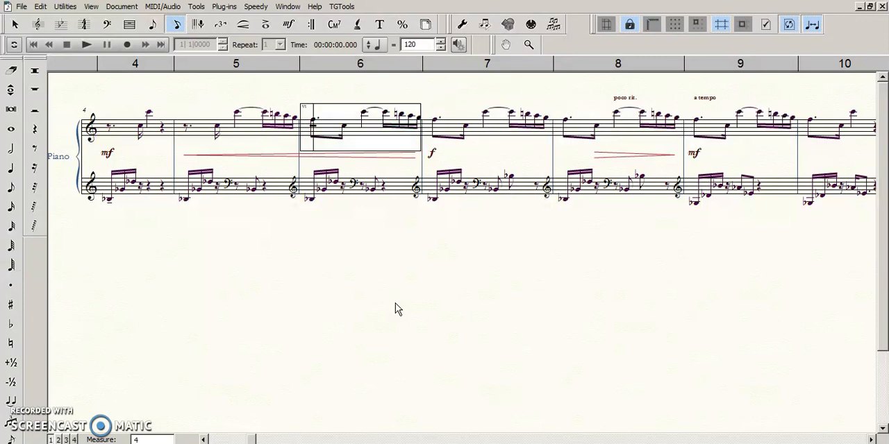
key(ctrl+Down)
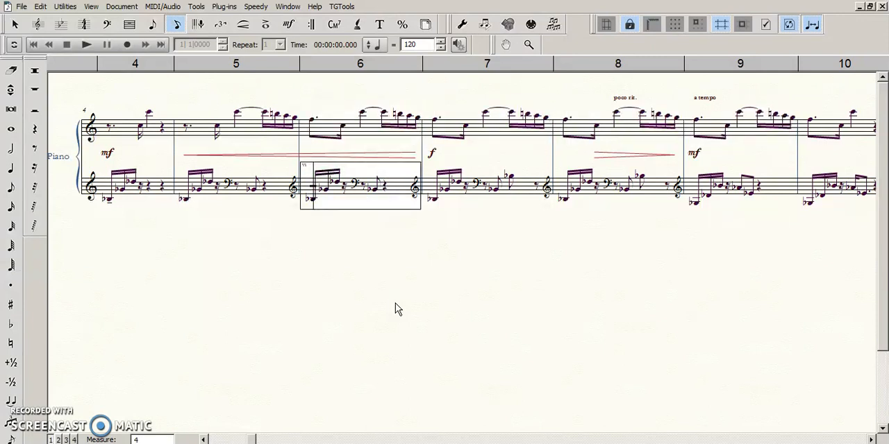
key(ctrl+Up)
click(396, 309)
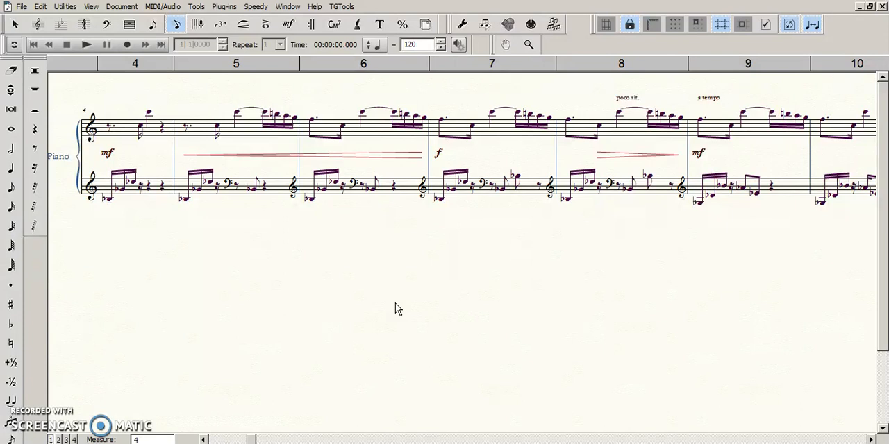
click(416, 284)
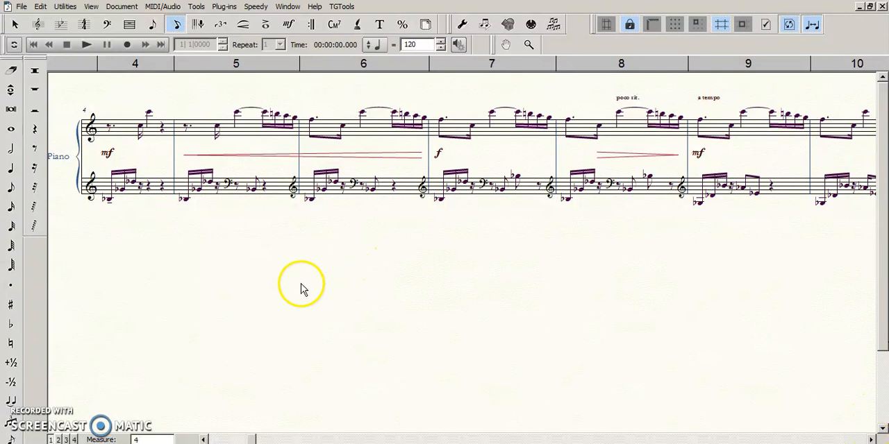
drag(301, 286, 313, 300)
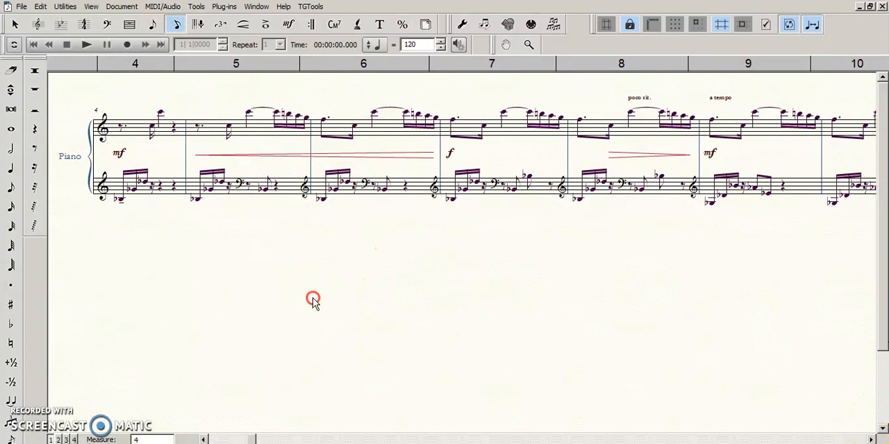
click(871, 439)
click(871, 439)
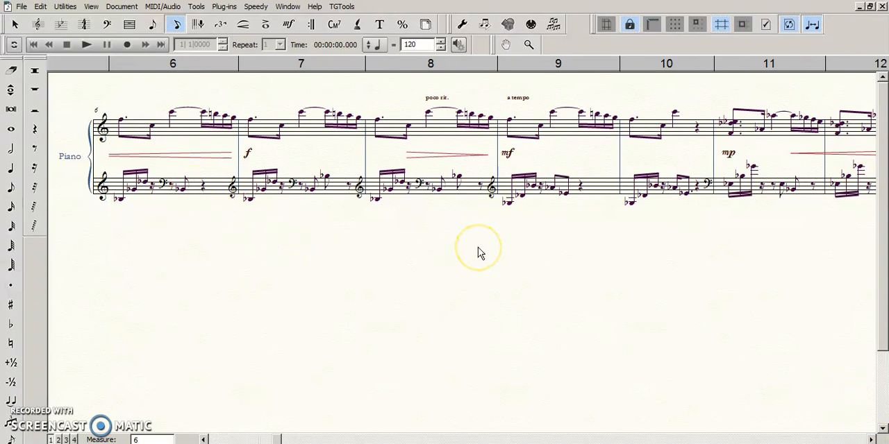
drag(240, 250, 212, 262)
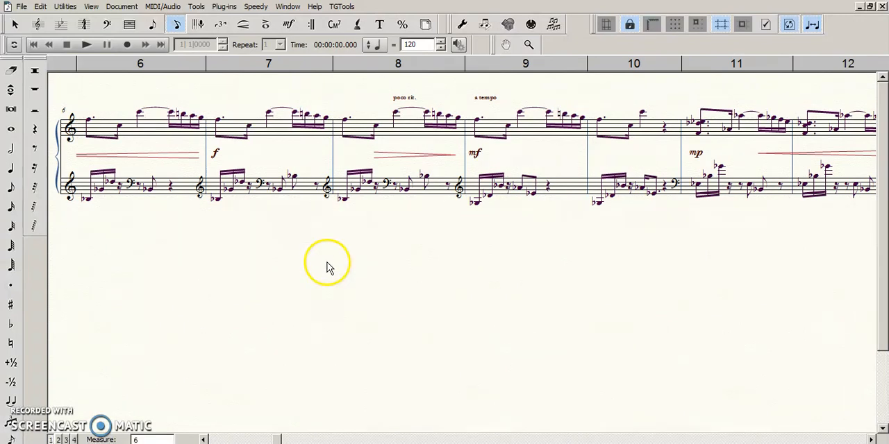
drag(319, 279, 321, 279)
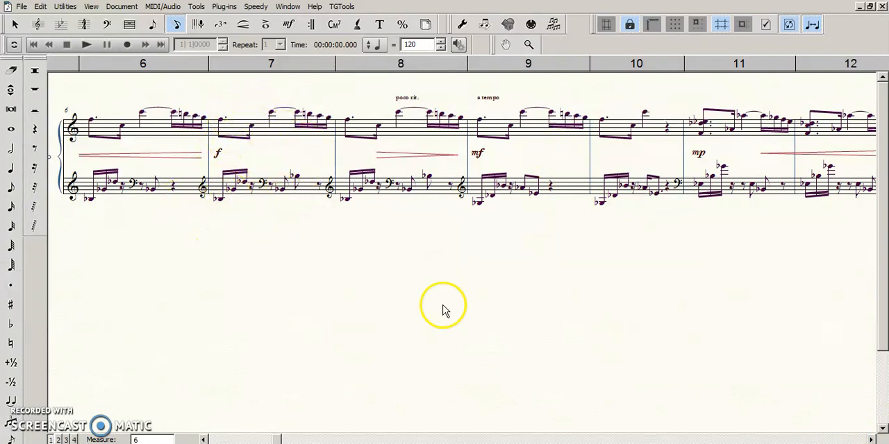
Step: Switch to the Selection tool, play back the lower staff from measure 8 briefly, and stop playback
click(871, 439)
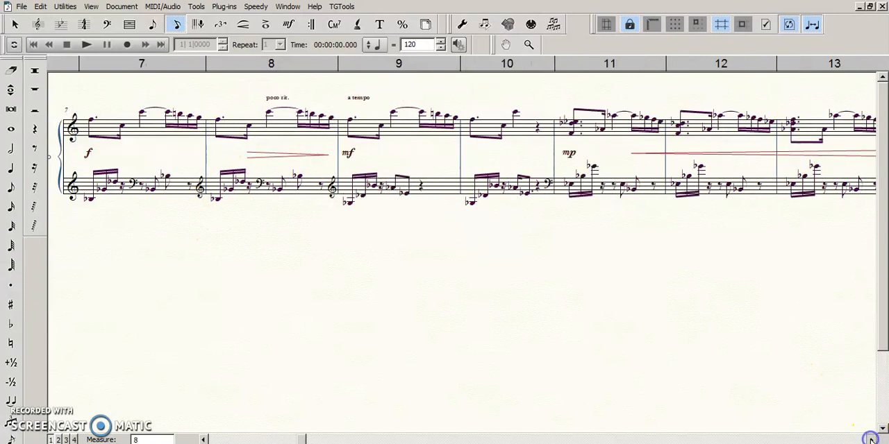
click(871, 440)
key(Escape)
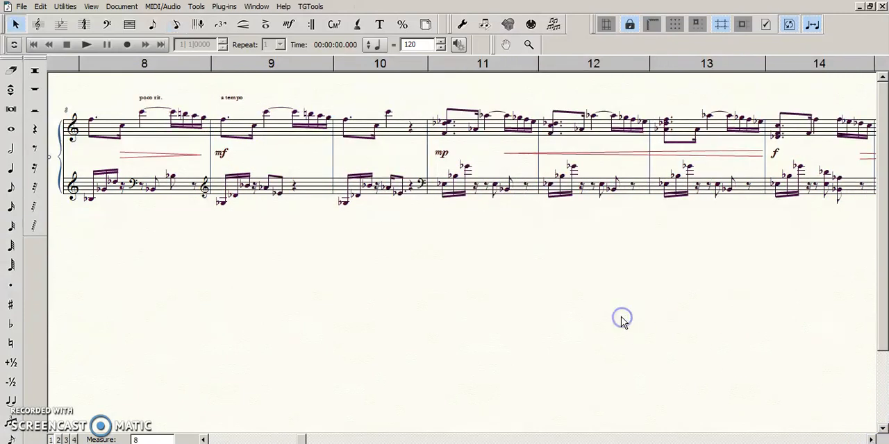
click(152, 243)
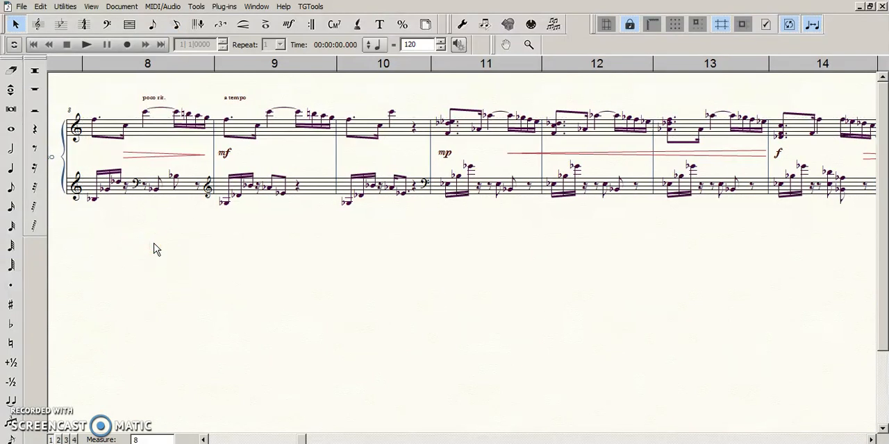
drag(161, 229, 151, 238)
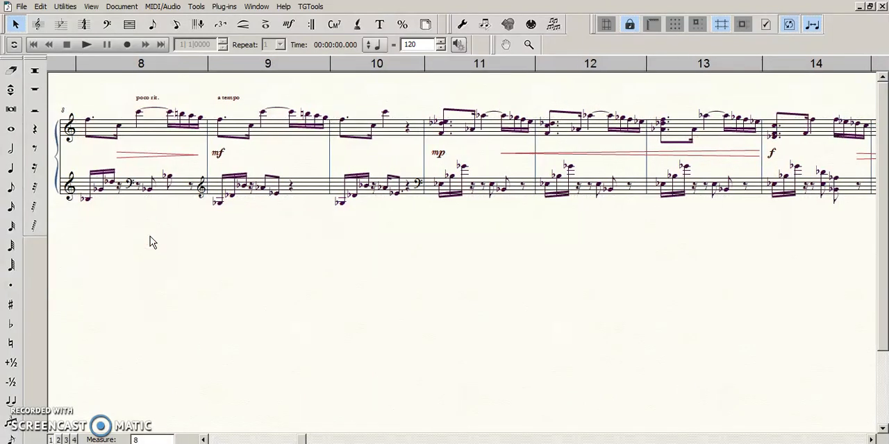
click(152, 227)
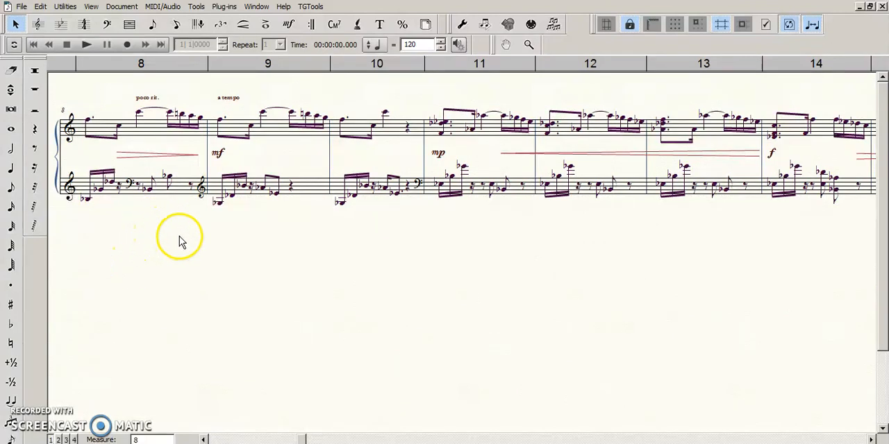
click(218, 240)
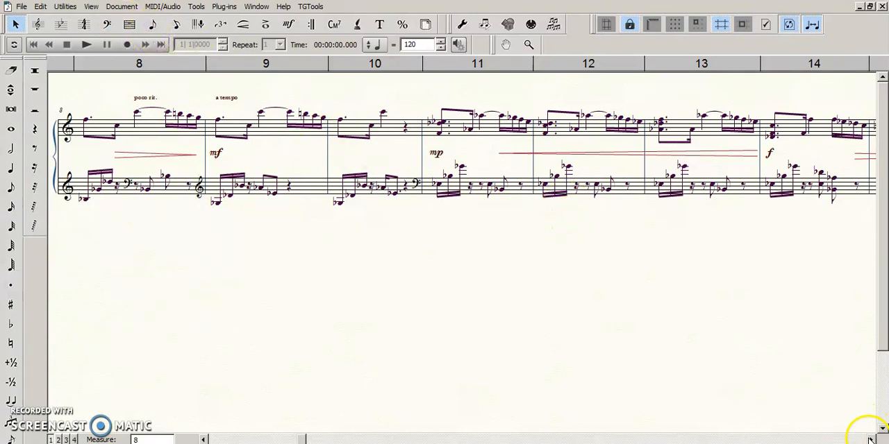
click(169, 191)
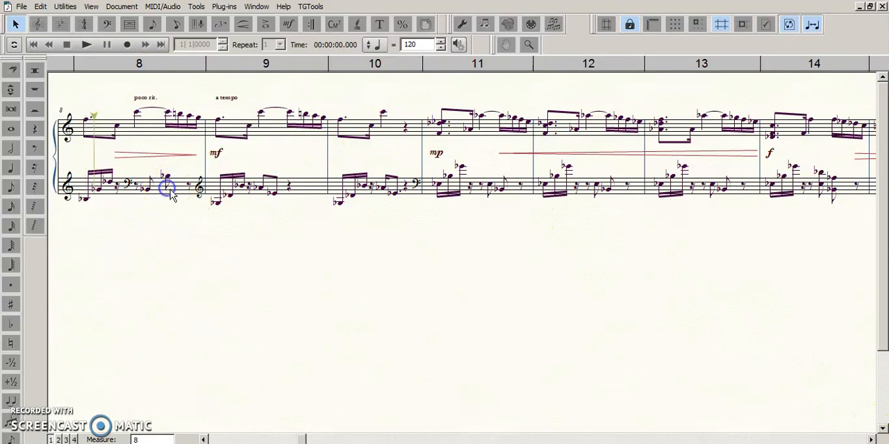
click(260, 222)
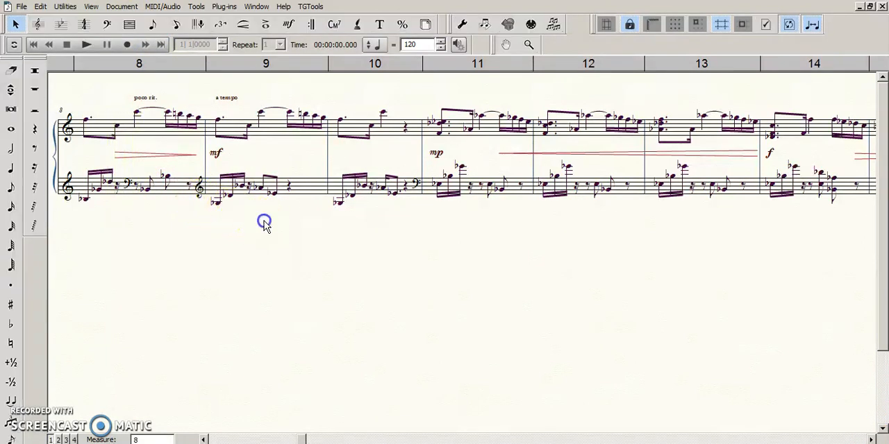
Step: With Speedy Entry, add courtesy naturals to measure 16's first upper-staff chord and to the first two notes of its lower staff
click(201, 439)
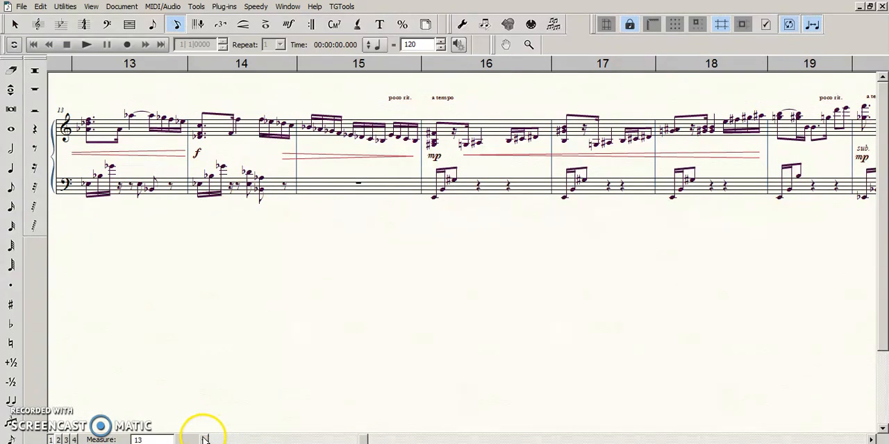
drag(207, 332, 220, 334)
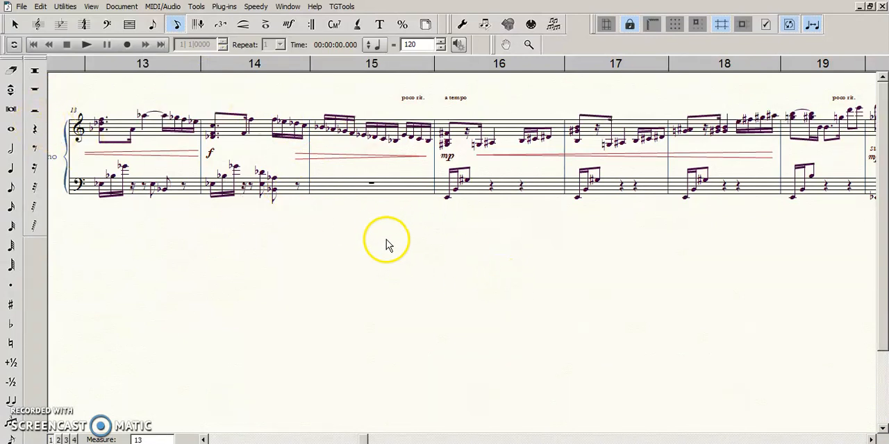
drag(313, 291, 463, 336)
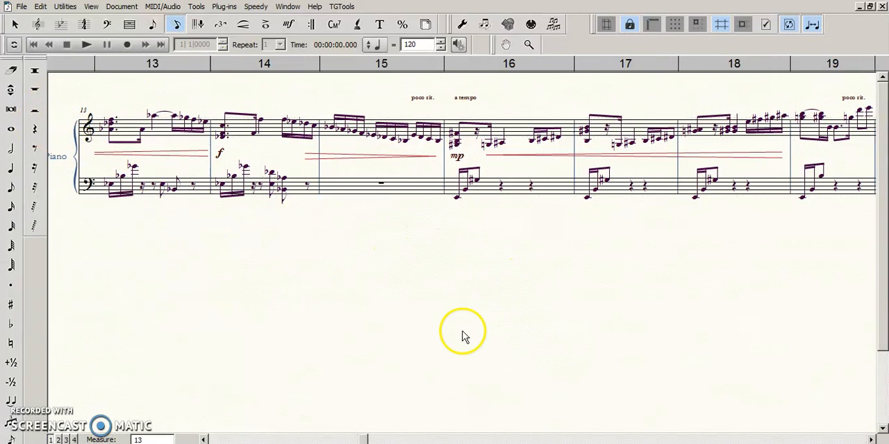
click(872, 439)
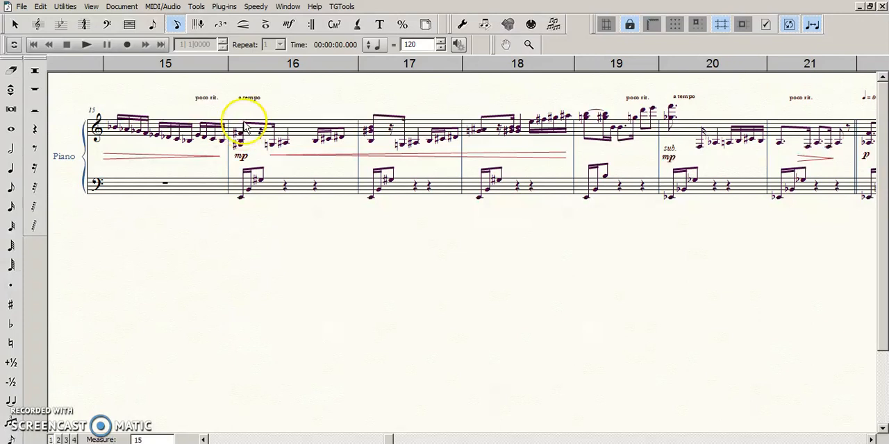
click(297, 97)
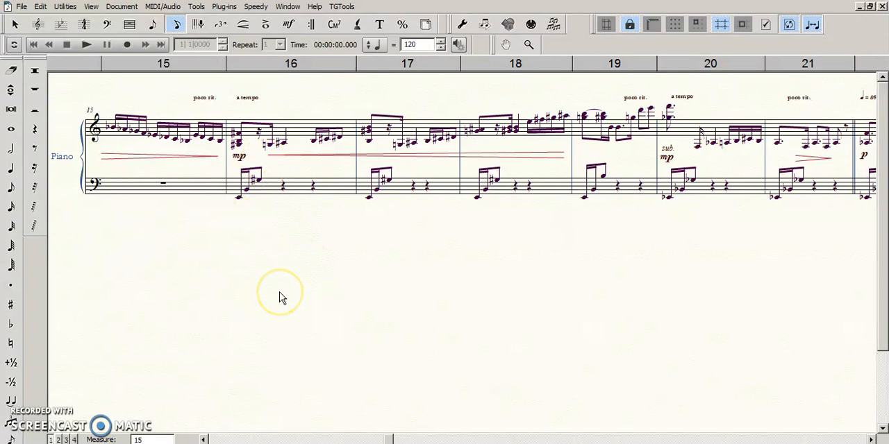
click(270, 165)
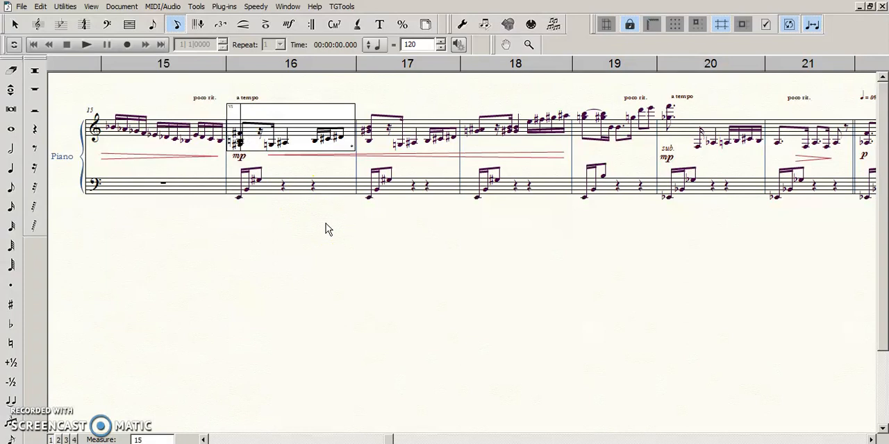
key(Down)
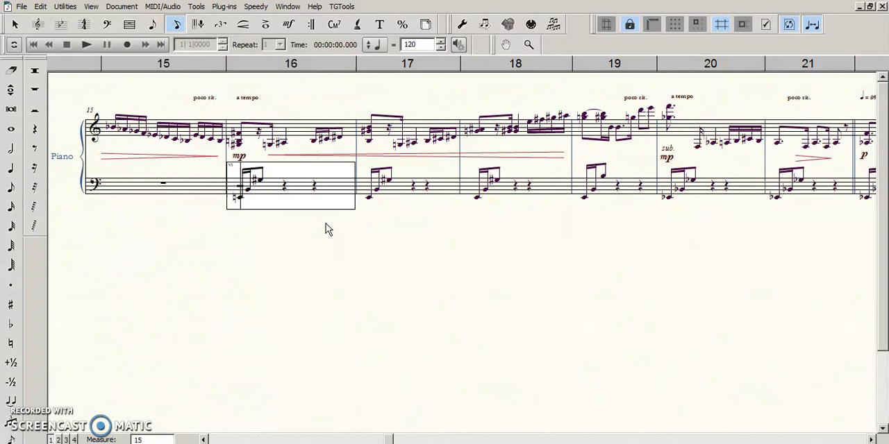
key(0)
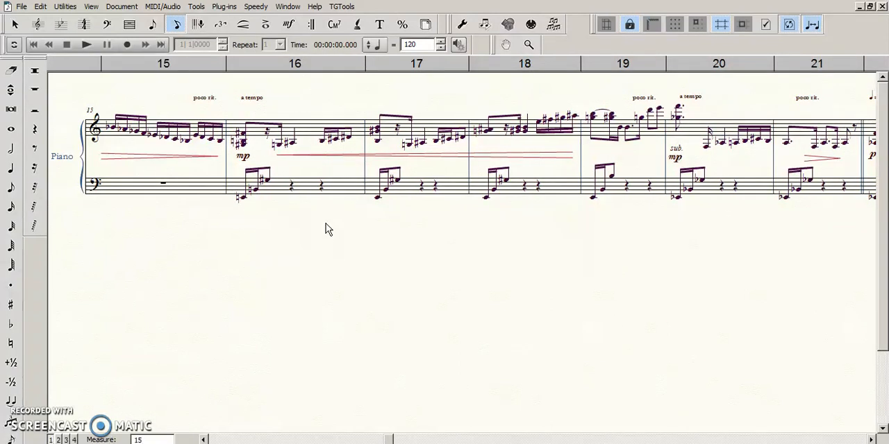
click(333, 252)
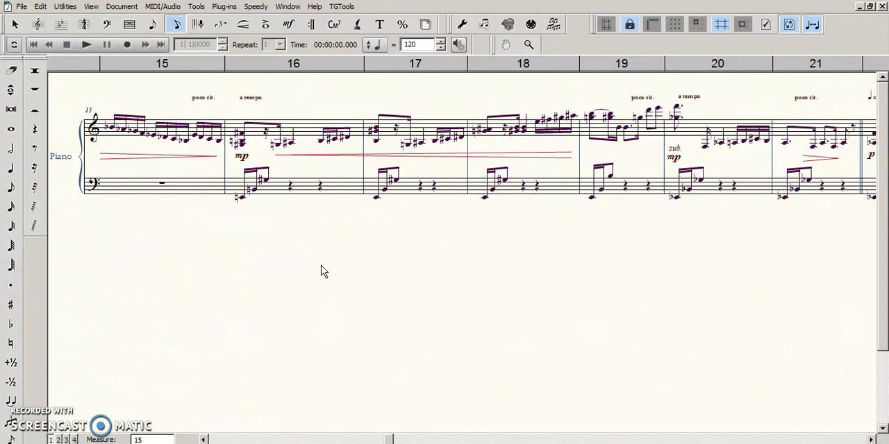
Step: Leave Speedy Entry and return to the Selection tool
click(302, 270)
key(Escape)
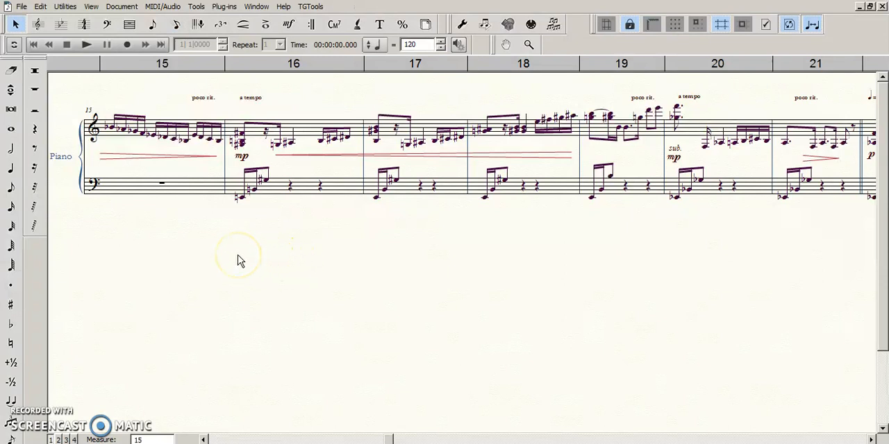
click(198, 257)
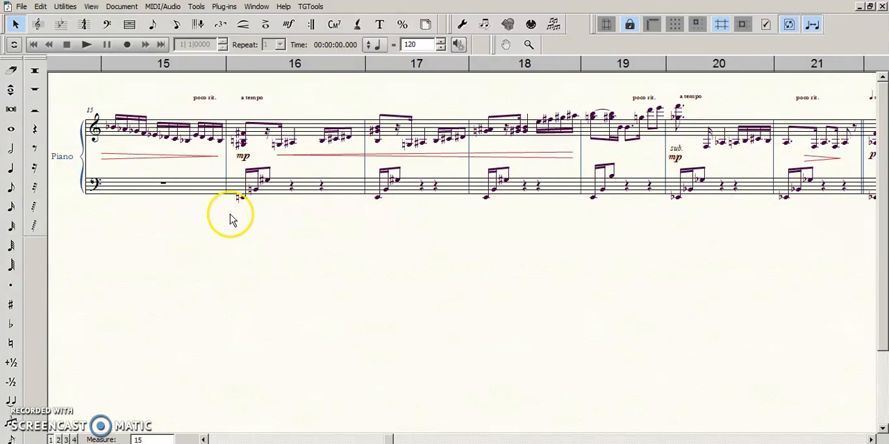
click(309, 287)
click(310, 269)
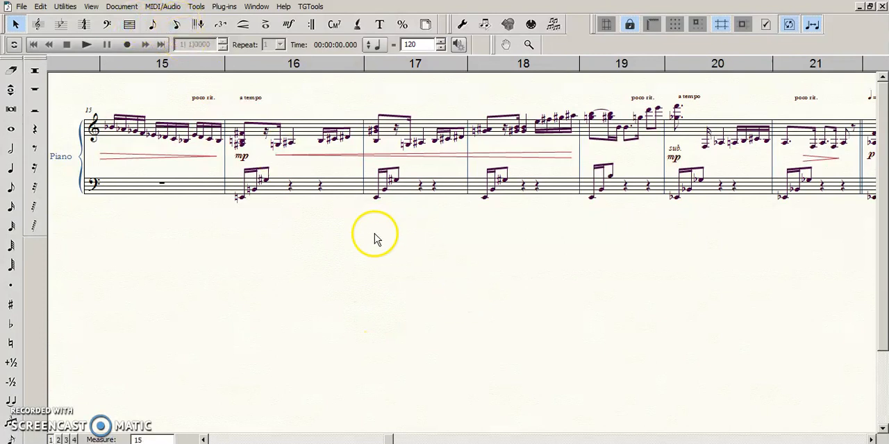
Step: Examine measures 16 to 22 of the piano part, looking closely at the upper-staff voices in measures 18 to 21
click(872, 440)
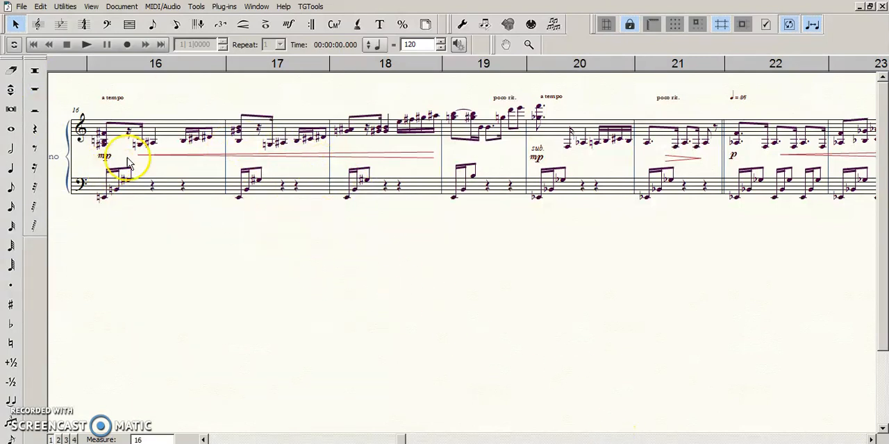
drag(178, 225, 188, 238)
drag(318, 236, 304, 220)
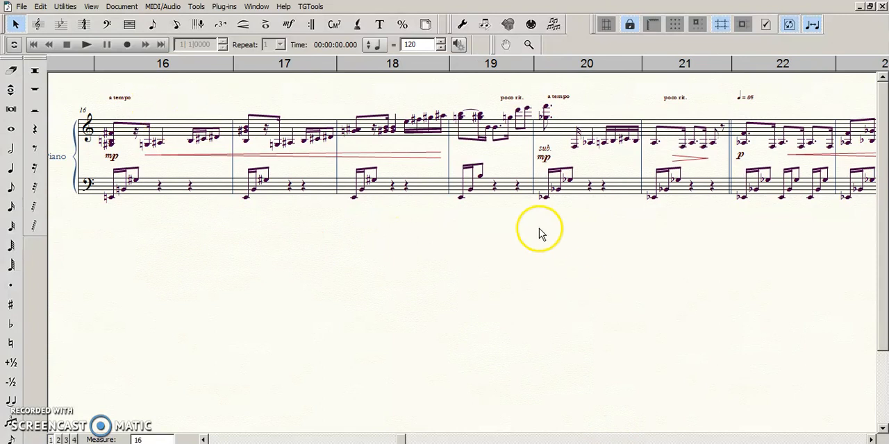
click(873, 440)
click(873, 439)
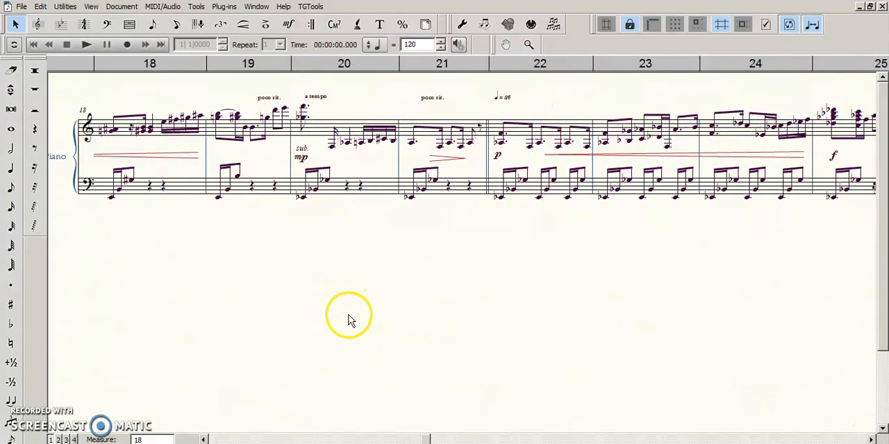
key(ctrl+equal)
click(487, 337)
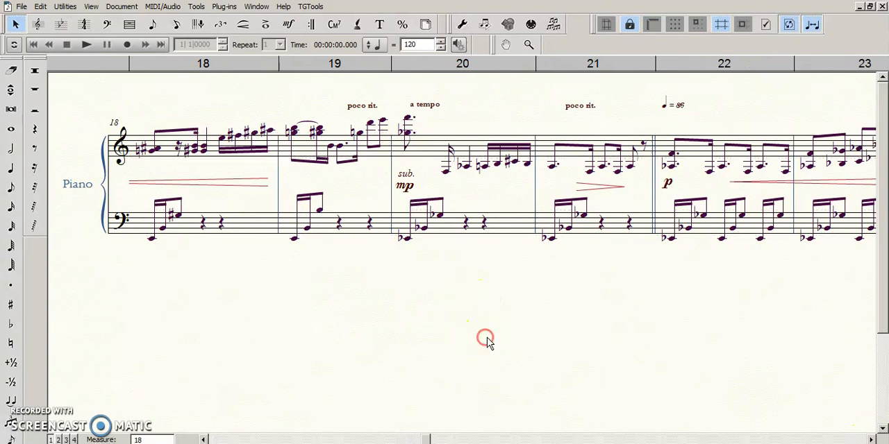
key(ctrl+equal)
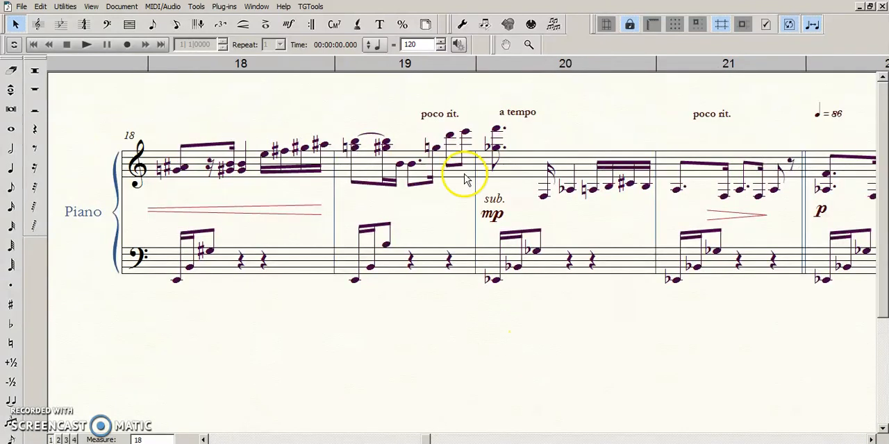
click(599, 132)
drag(598, 132, 571, 143)
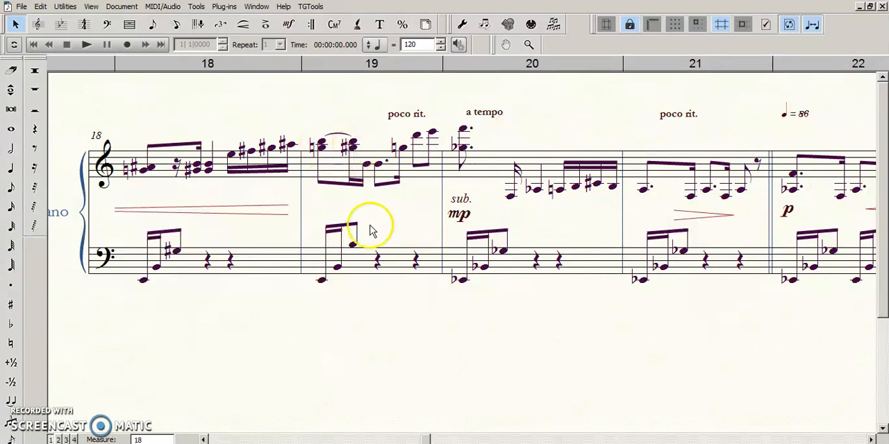
click(558, 347)
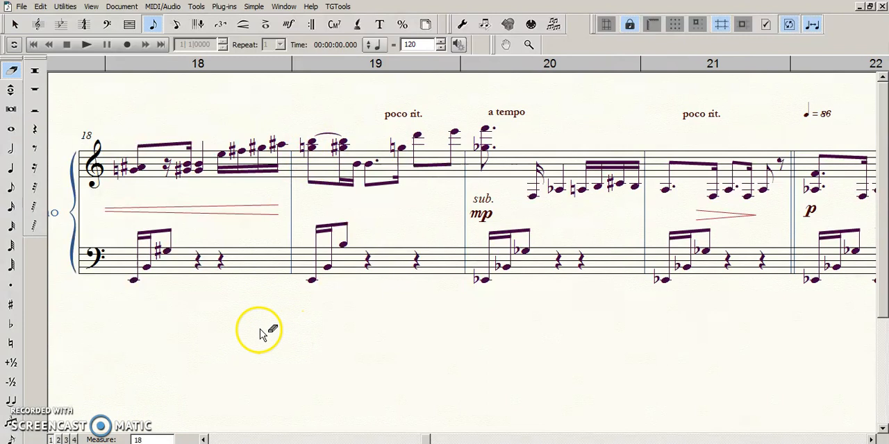
drag(251, 332, 237, 335)
ctrl+click(309, 336)
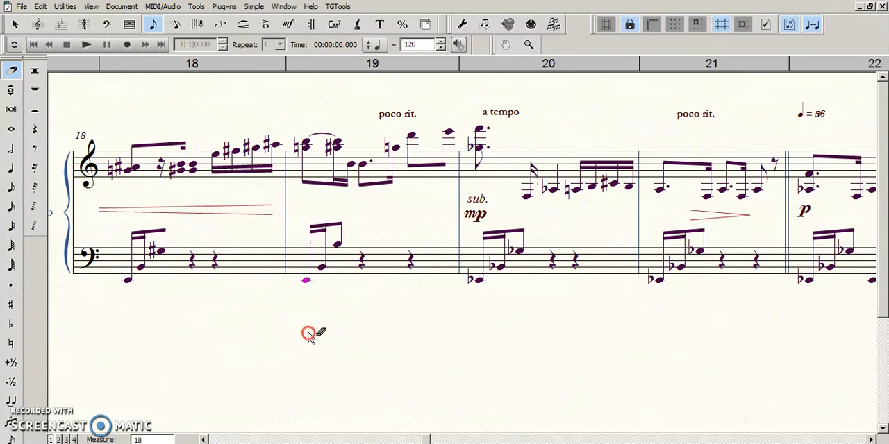
drag(379, 308, 383, 300)
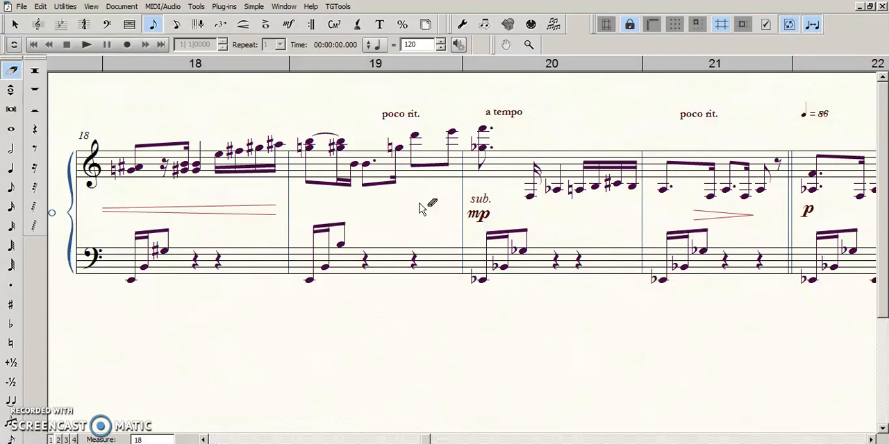
click(393, 214)
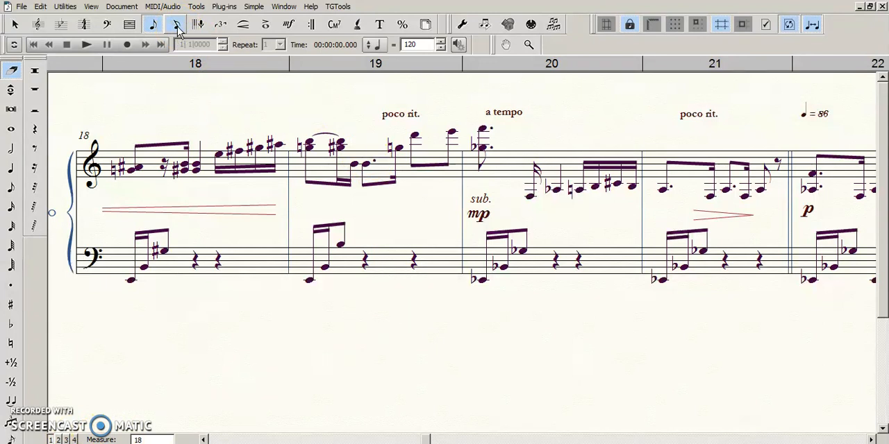
Step: Erase the tied upper B from the first two chords of measure 19's upper staff with the Simple Entry eraser, and leave the tool
click(178, 26)
click(340, 313)
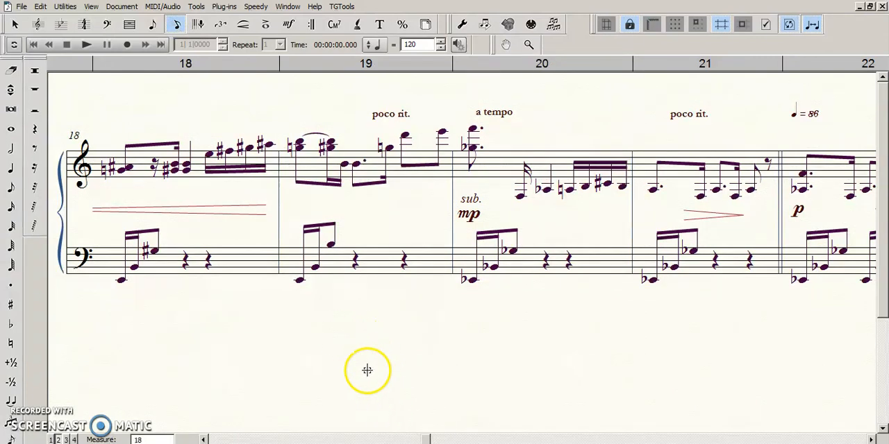
click(11, 72)
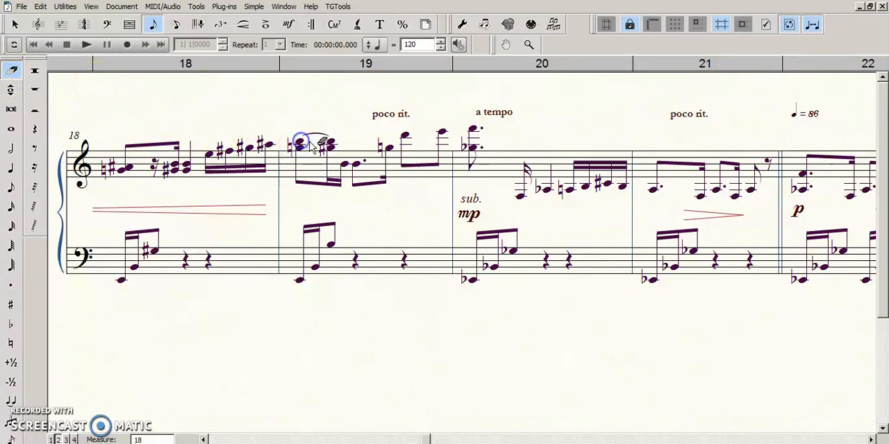
click(267, 144)
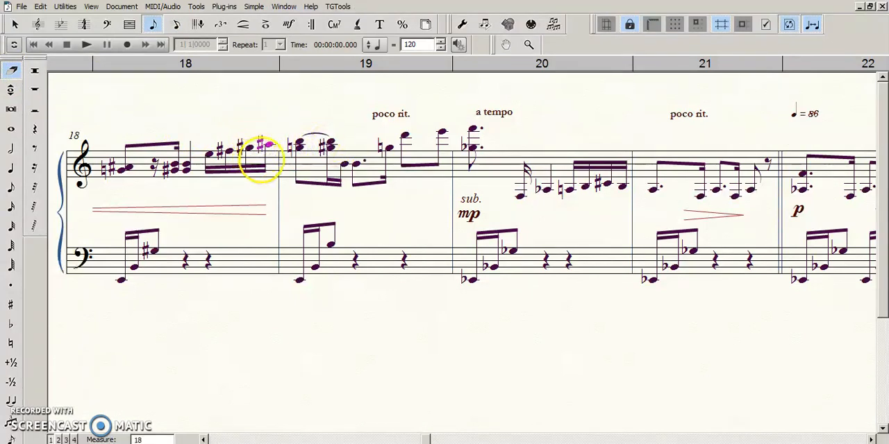
click(300, 145)
click(300, 144)
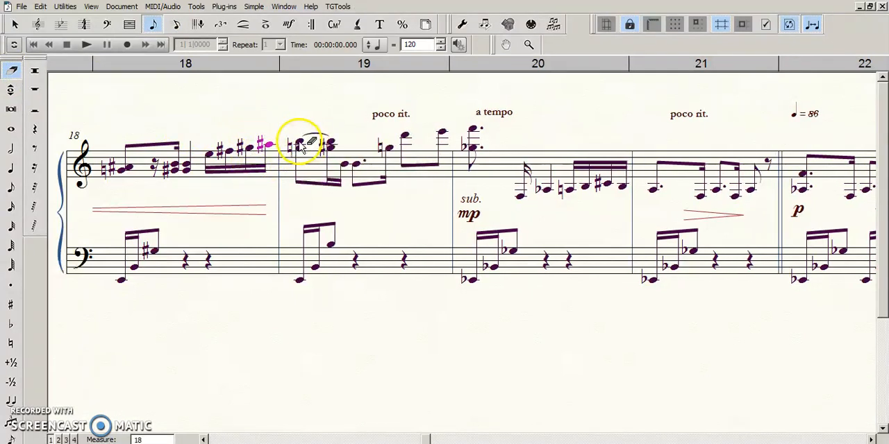
click(300, 142)
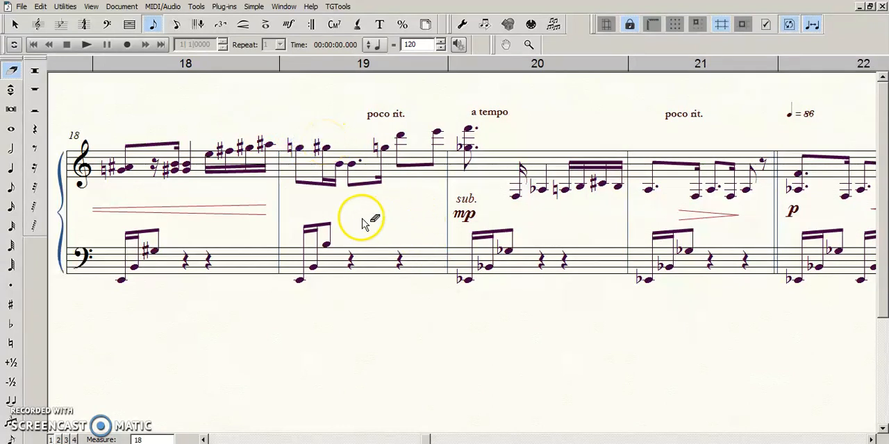
key(Escape)
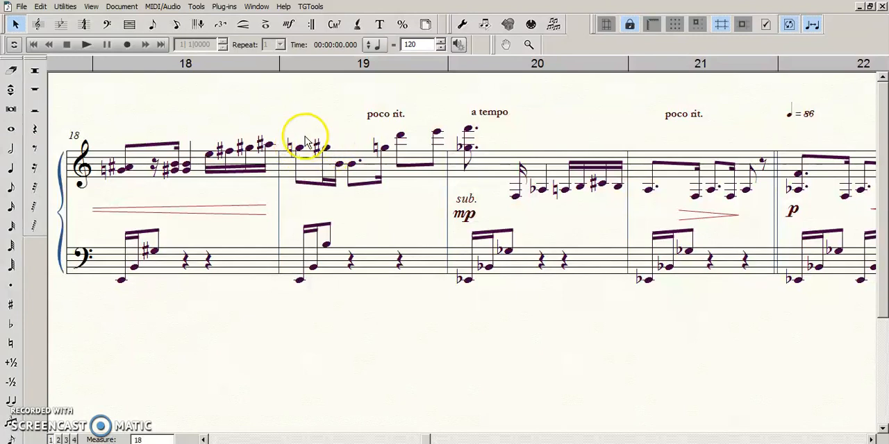
right_click(256, 343)
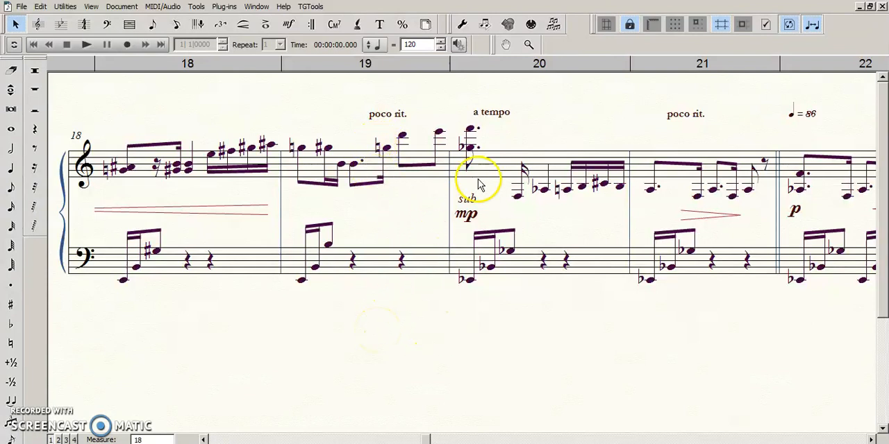
click(470, 203)
click(564, 278)
right_click(466, 341)
drag(466, 341, 470, 347)
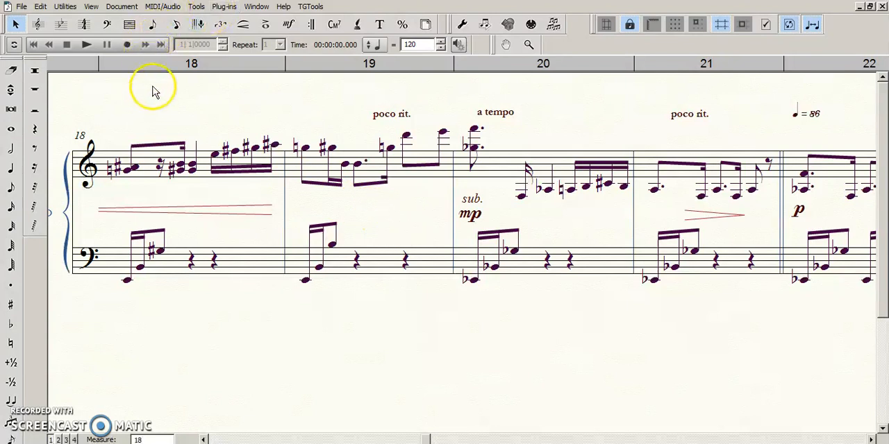
Step: With Speedy Entry, enter a dotted eighth-note B above the first note of measure 19's upper staff in a second layer, and exit
click(177, 25)
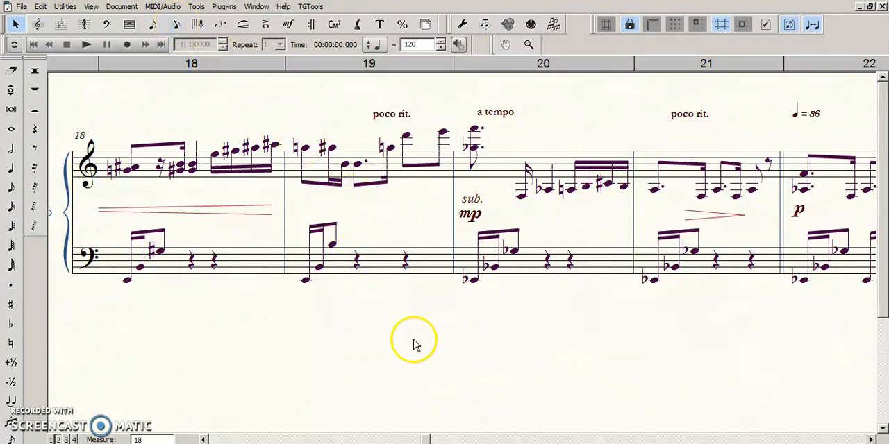
click(337, 159)
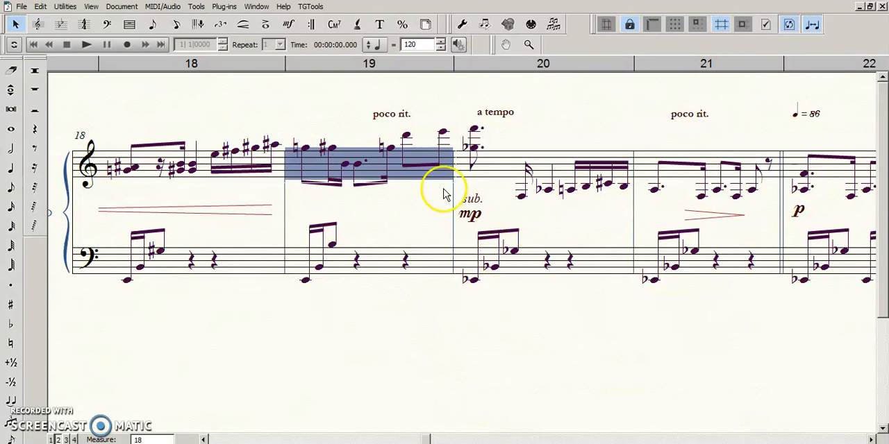
click(176, 25)
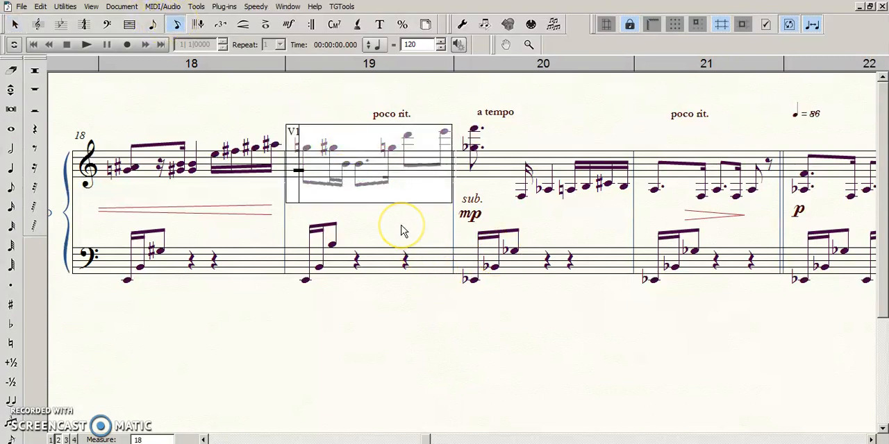
key(shift+Right)
key(shift+Left)
key(4)
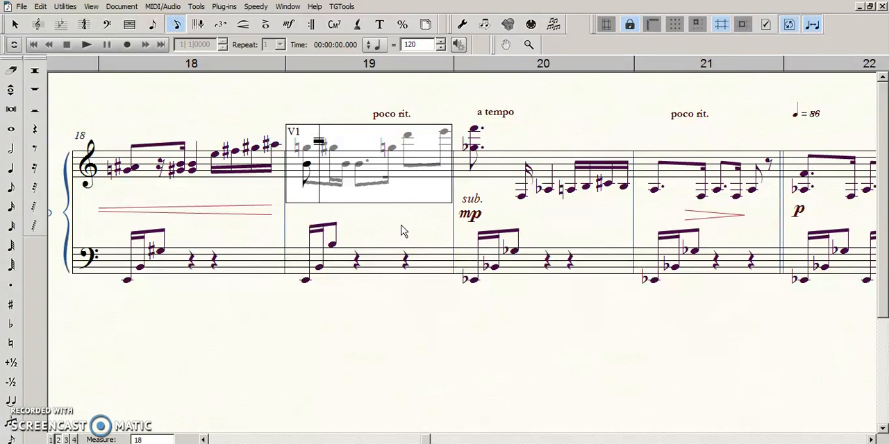
key(BackSpace)
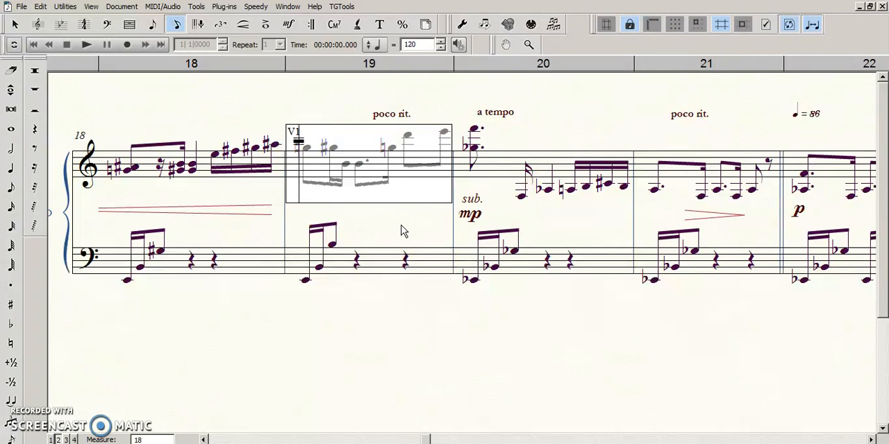
key(4)
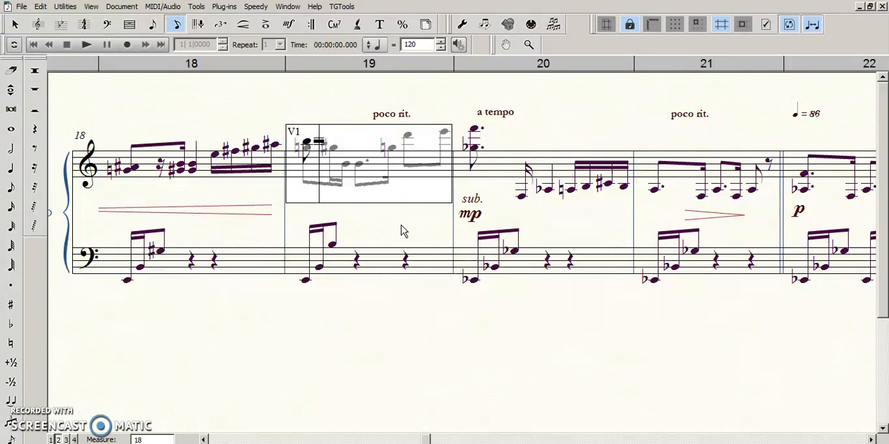
key(Escape)
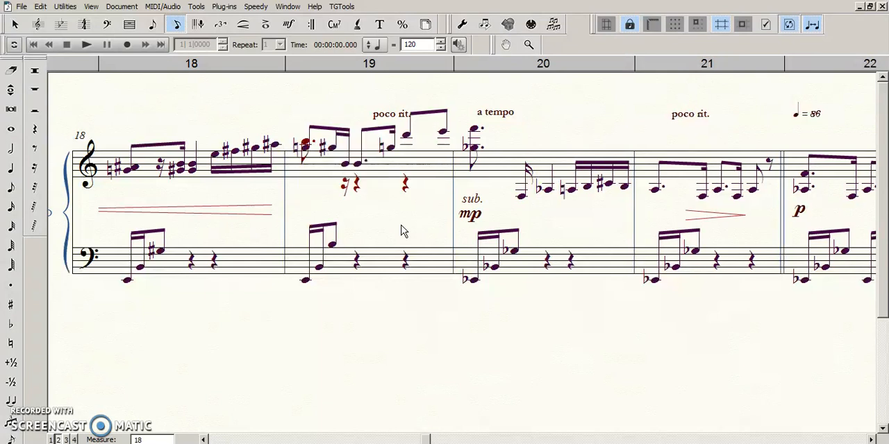
key(Escape)
click(397, 209)
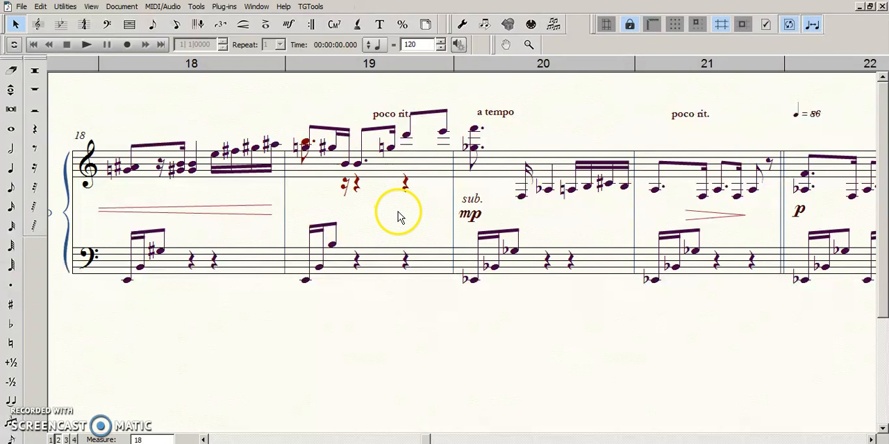
Step: Select measure 19's upper staff, open the Move/Copy Layers options, and close them without choosing any layer
click(434, 166)
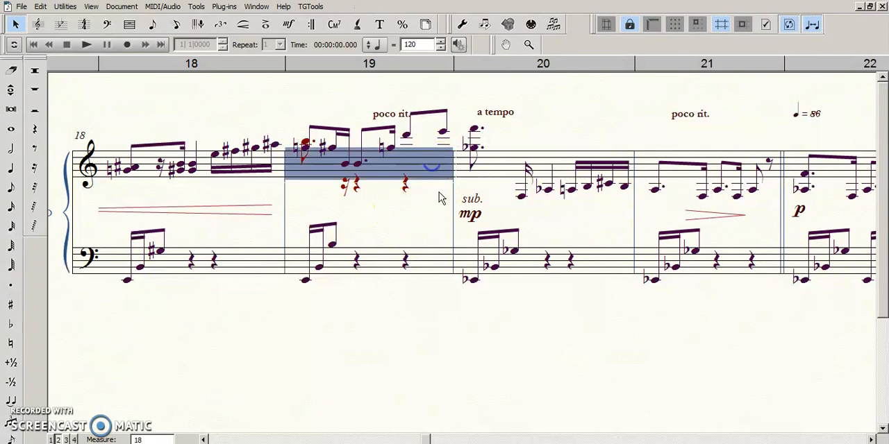
click(40, 8)
mouse_move(65, 7)
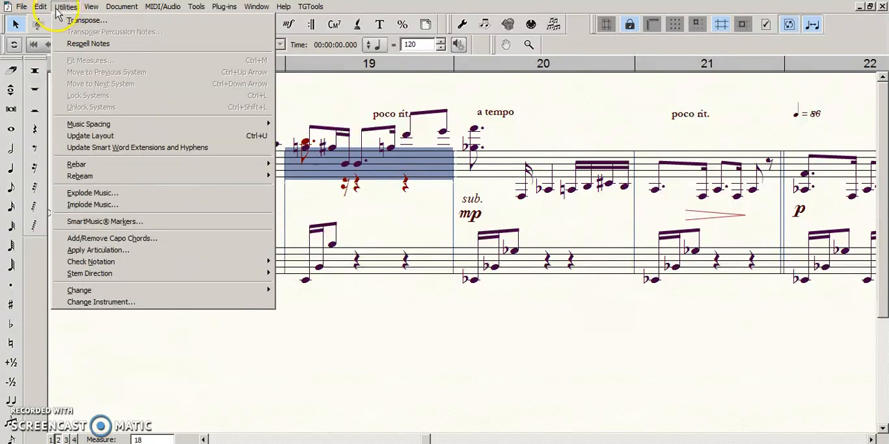
click(43, 8)
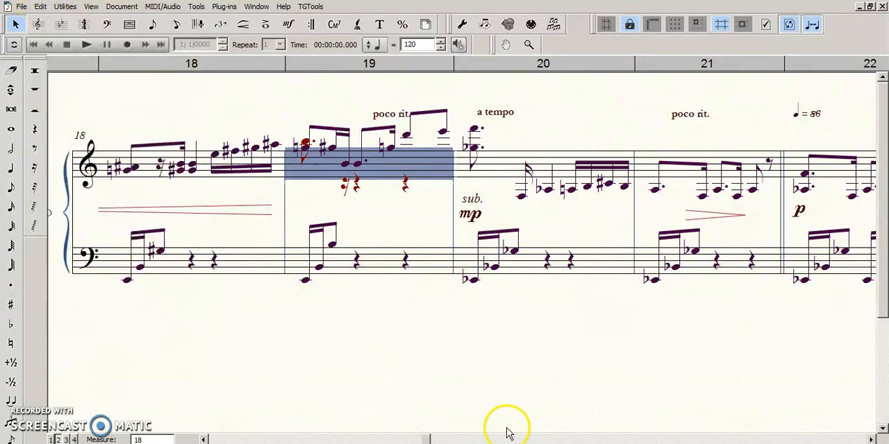
click(39, 9)
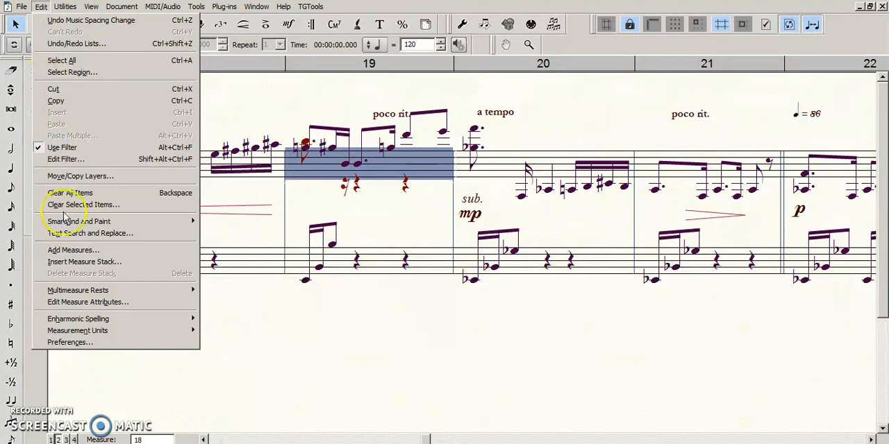
click(42, 8)
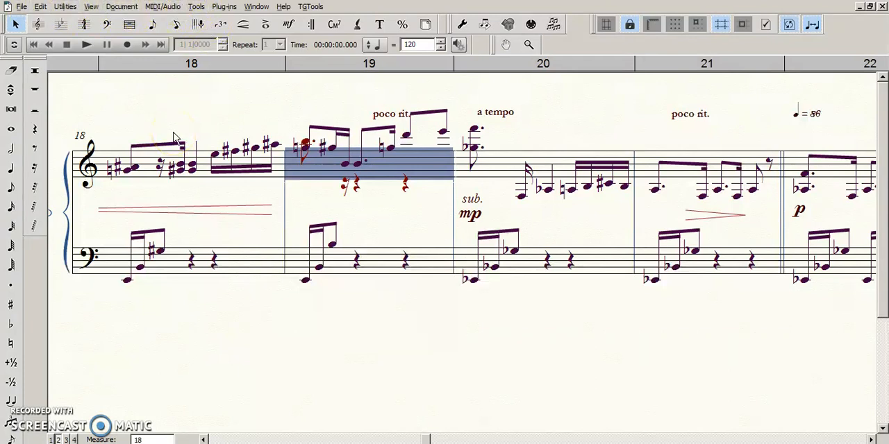
key(alt+u)
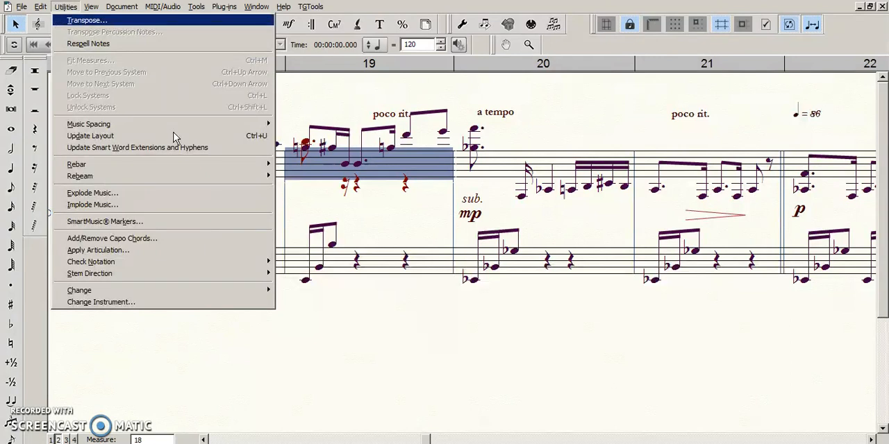
key(Escape)
key(alt+e)
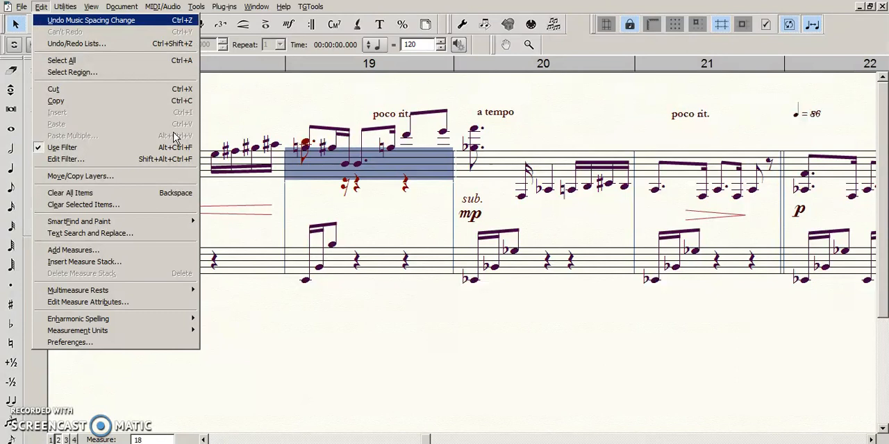
click(62, 178)
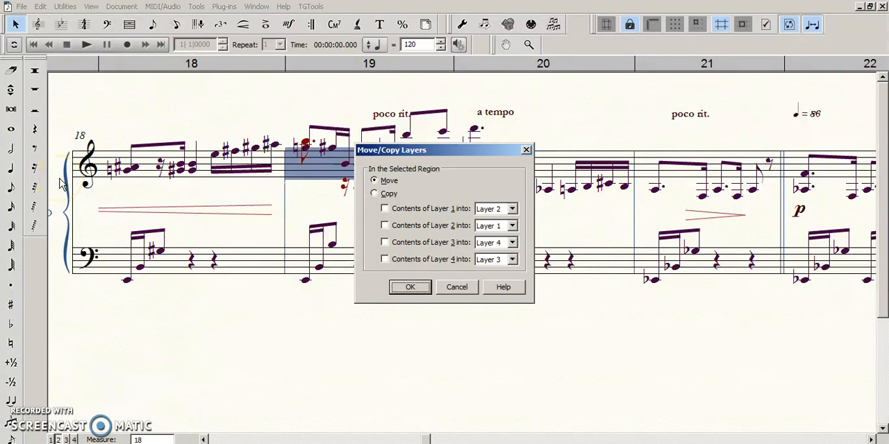
key(Return)
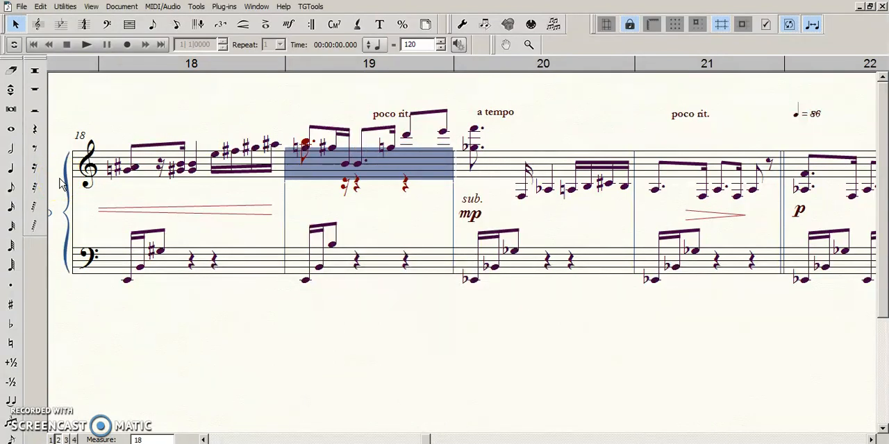
Step: Reopen the Move/Copy Layers options for measure 19, close them with no layer chosen, and clear the selection
key(alt+e)
click(61, 184)
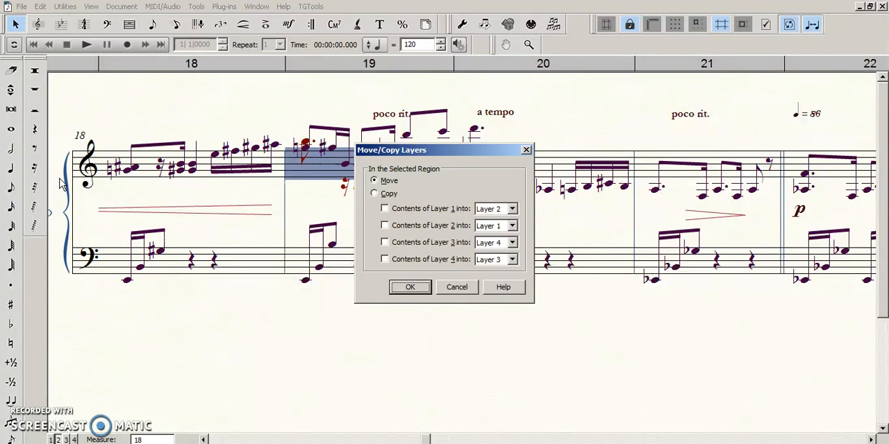
key(Return)
click(363, 345)
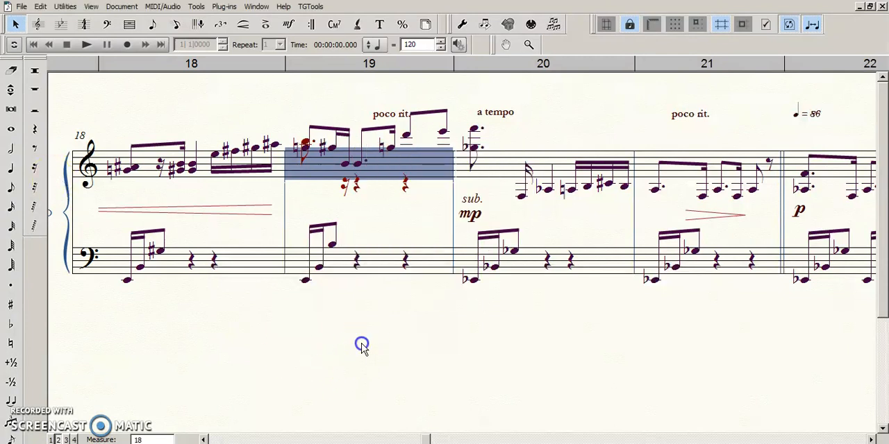
click(418, 342)
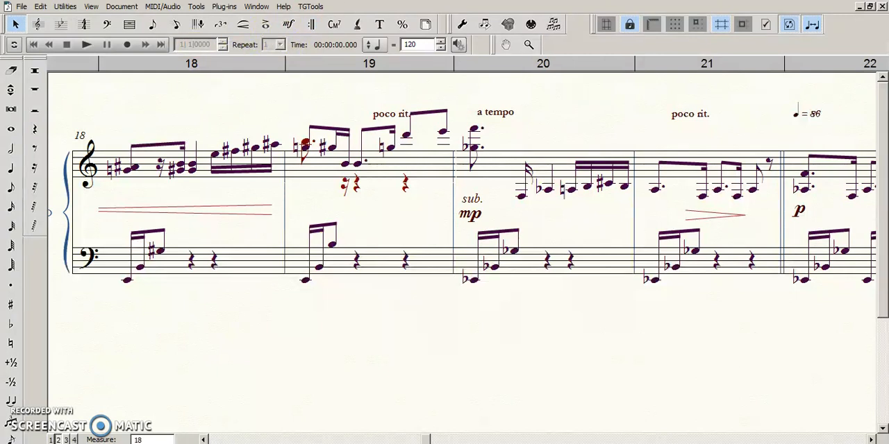
click(423, 296)
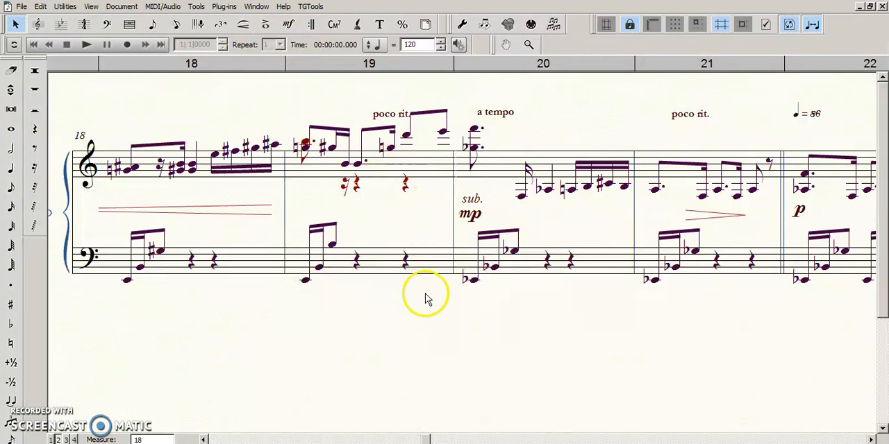
drag(331, 345, 320, 349)
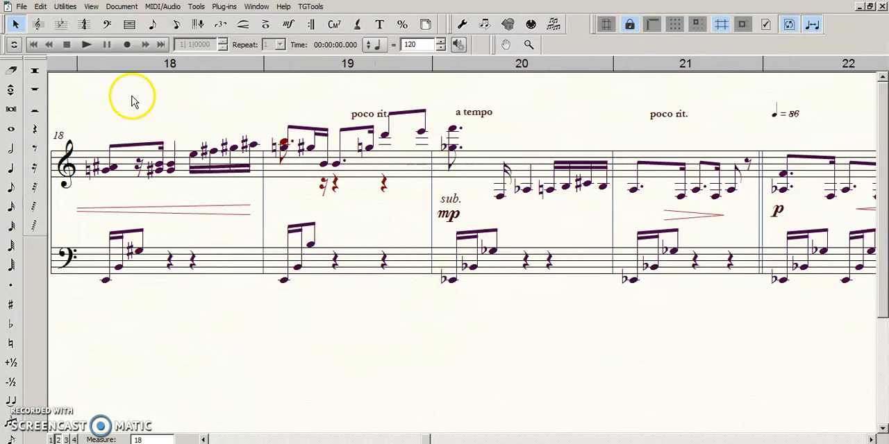
drag(432, 342, 442, 342)
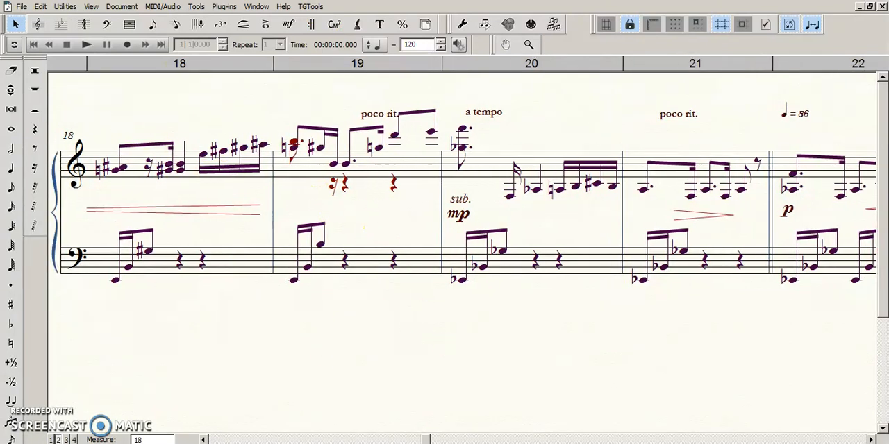
Step: Open the TGTools options, review the keyboard remapper's list of shortcuts including the one for Move/Copy Layers, and close them
click(310, 7)
click(341, 175)
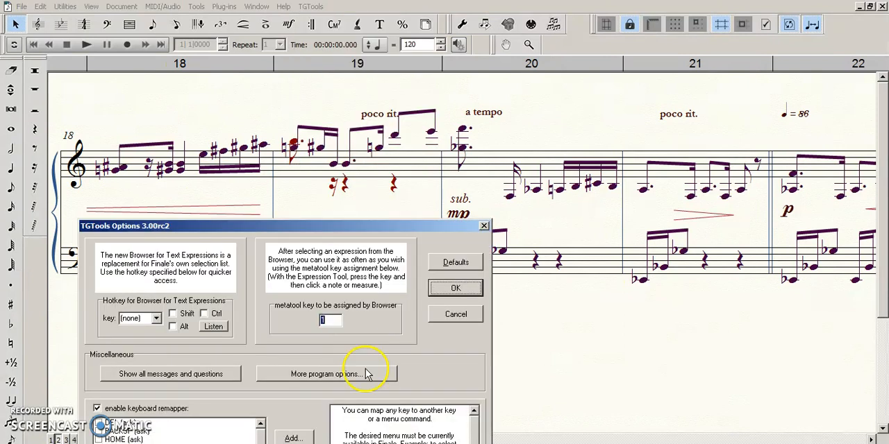
drag(450, 226, 489, 24)
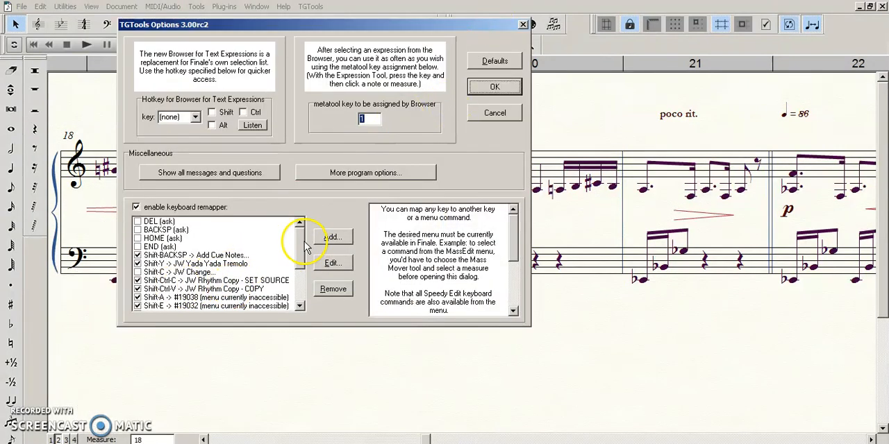
drag(299, 234, 300, 270)
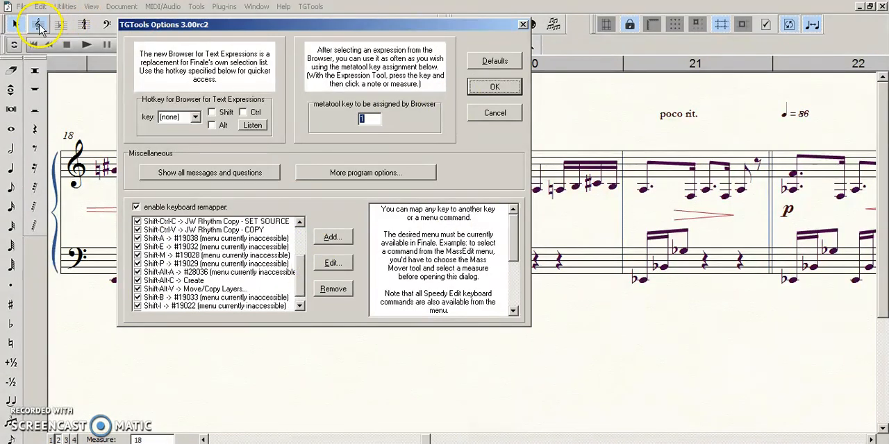
drag(222, 26, 271, 122)
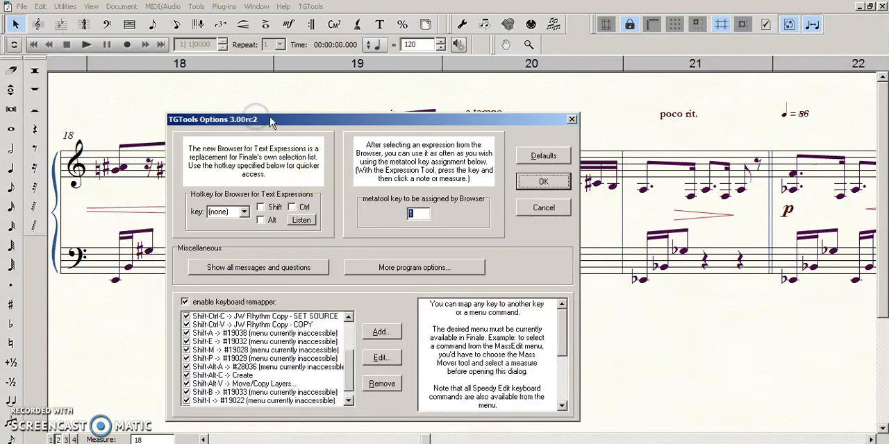
drag(210, 125, 370, 127)
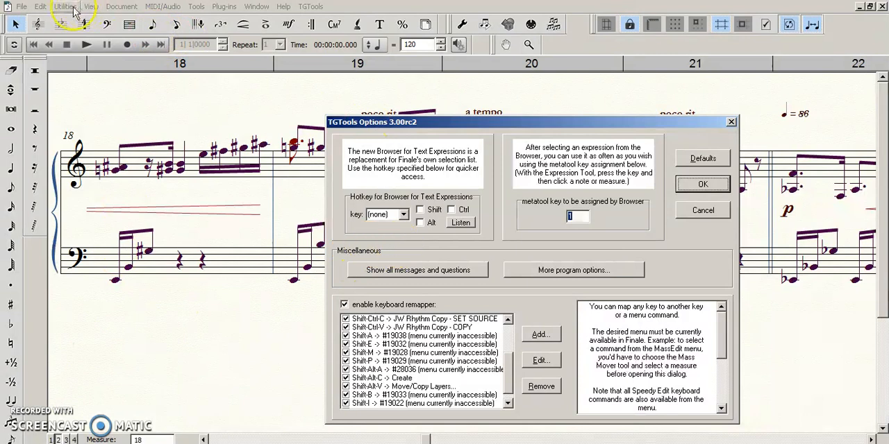
click(43, 7)
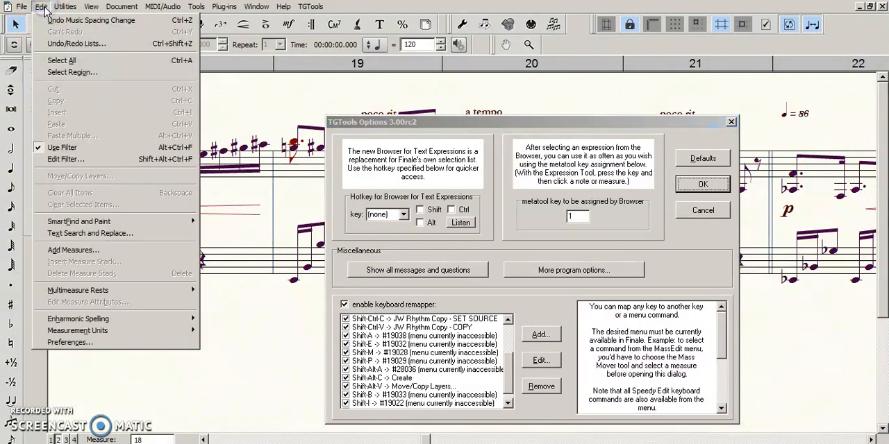
click(42, 7)
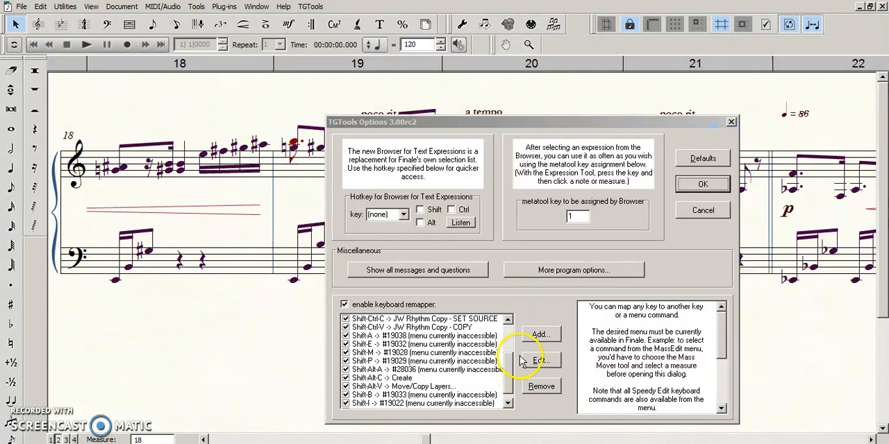
click(730, 122)
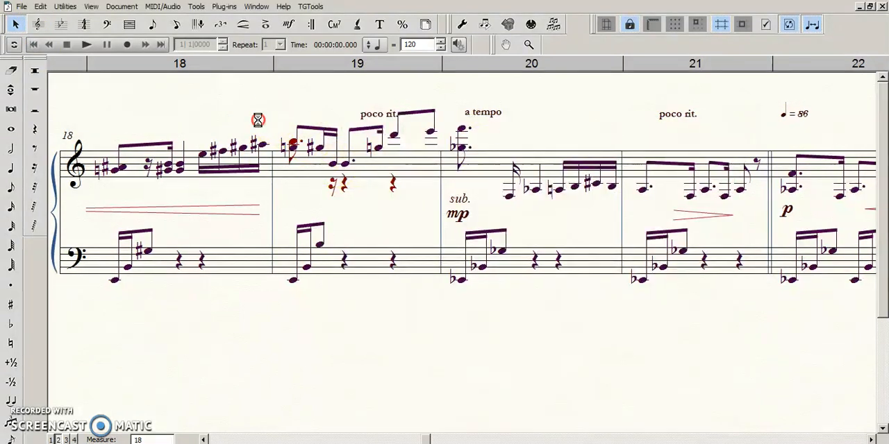
Step: Swap the layers in measure 19's upper staff, moving layer 1's contents into layer 2 and layer 2's into layer 1
click(272, 169)
key(alt+e)
key(m)
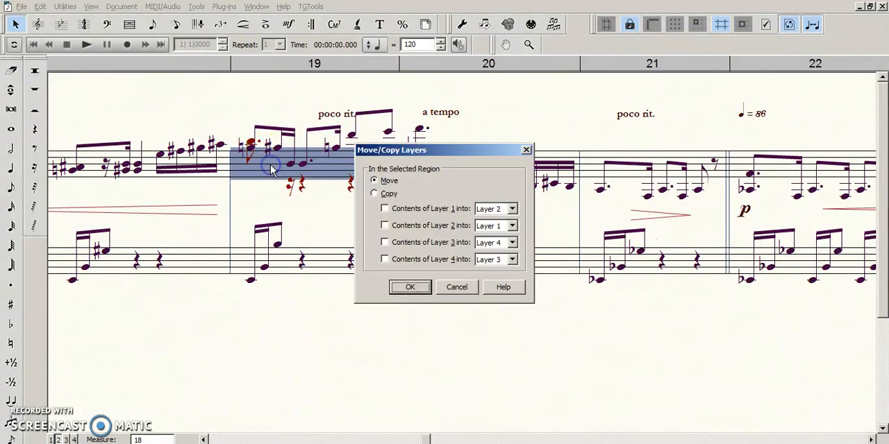
click(386, 208)
click(386, 225)
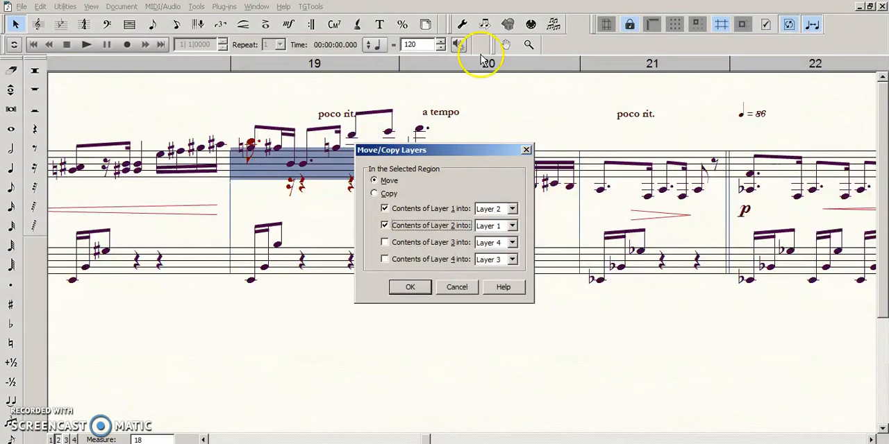
click(439, 154)
drag(439, 154, 429, 152)
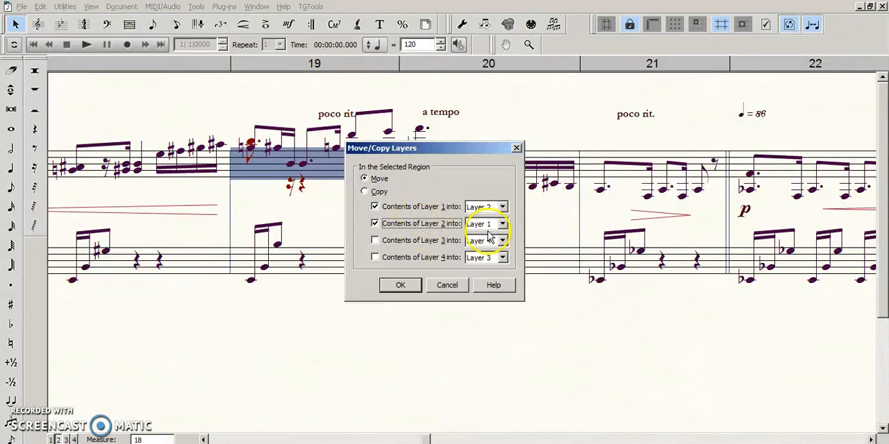
click(400, 285)
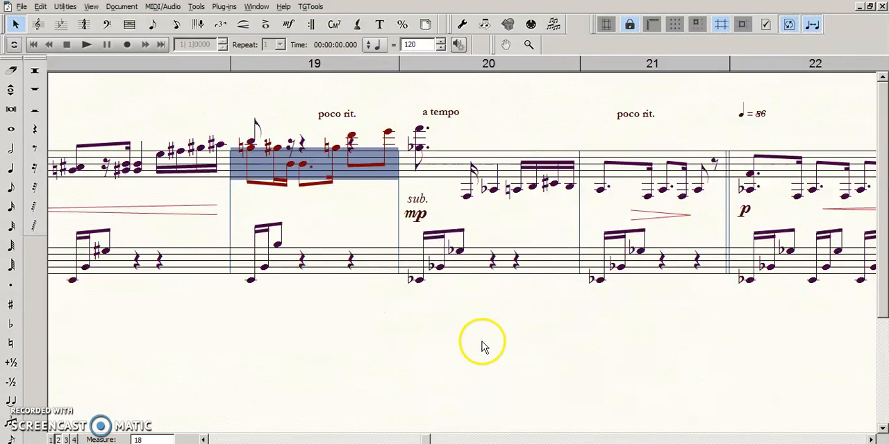
click(339, 306)
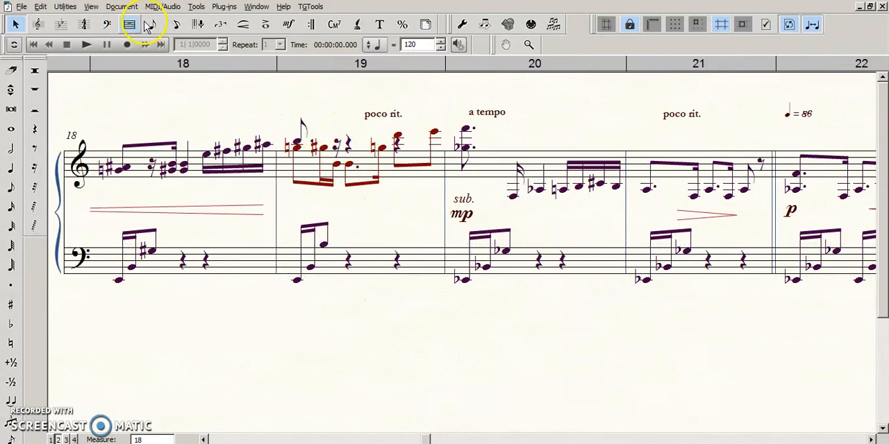
Step: With Speedy Entry, delete the rests following the B in layer 1 of measure 19's upper staff, and exit
click(175, 27)
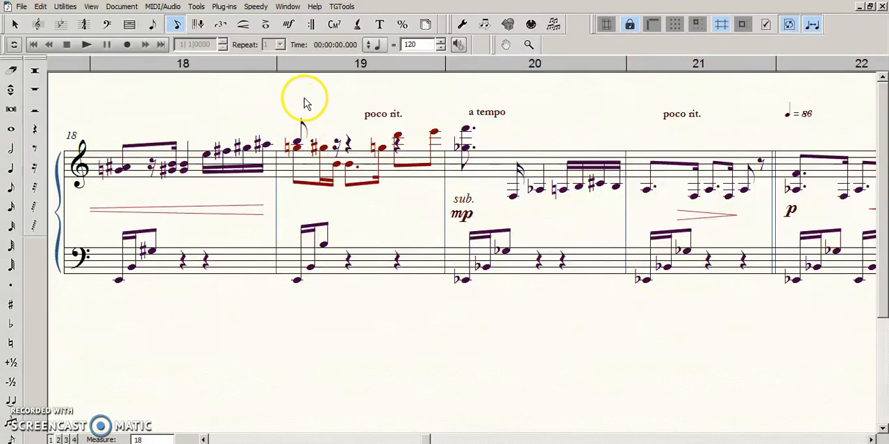
click(307, 98)
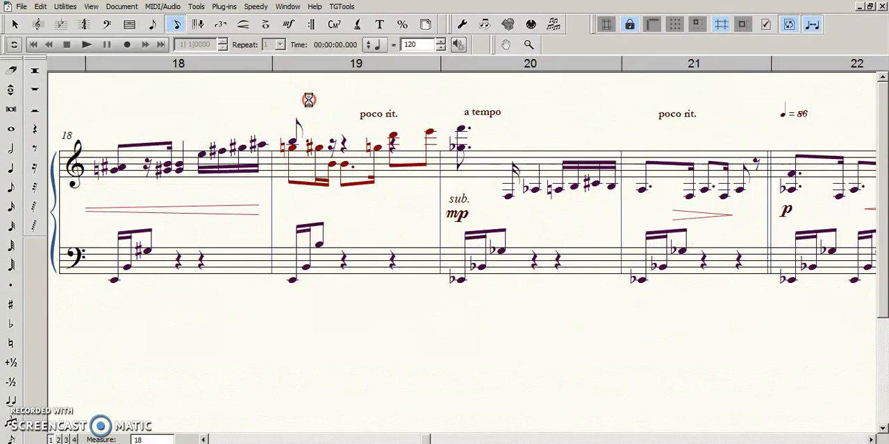
click(320, 169)
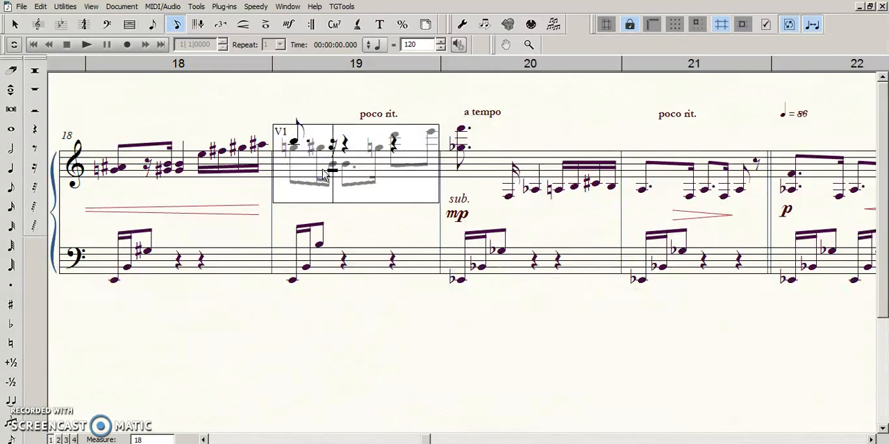
key(Delete)
key(Right)
key(Right)
key(Delete)
key(Escape)
key(Escape)
click(396, 201)
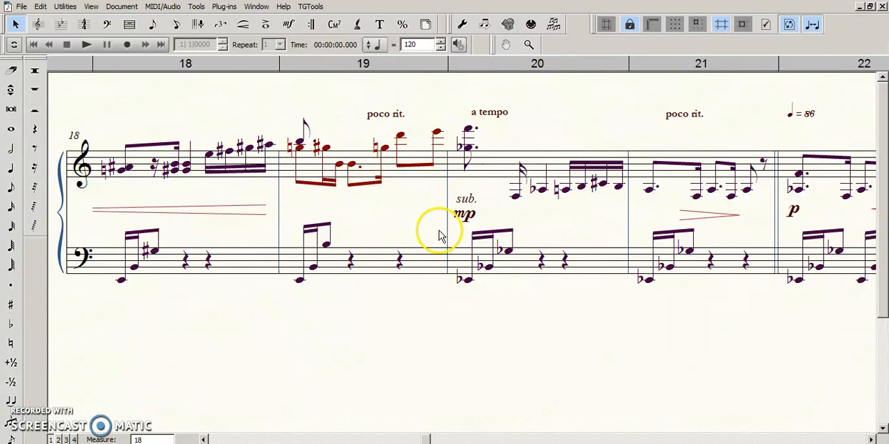
Step: Undo the rest deletions, the layer swap and the second-layer B entry in measure 19's upper staff
key(ctrl+z)
key(ctrl+z)
key(ctrl+z)
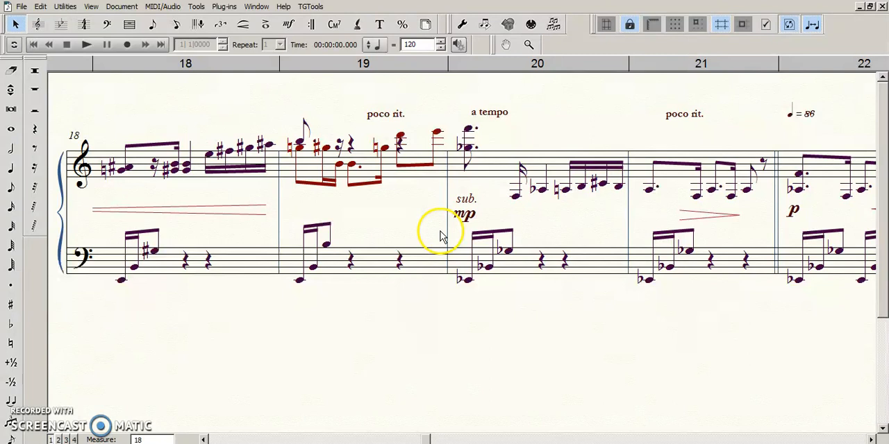
key(ctrl+z)
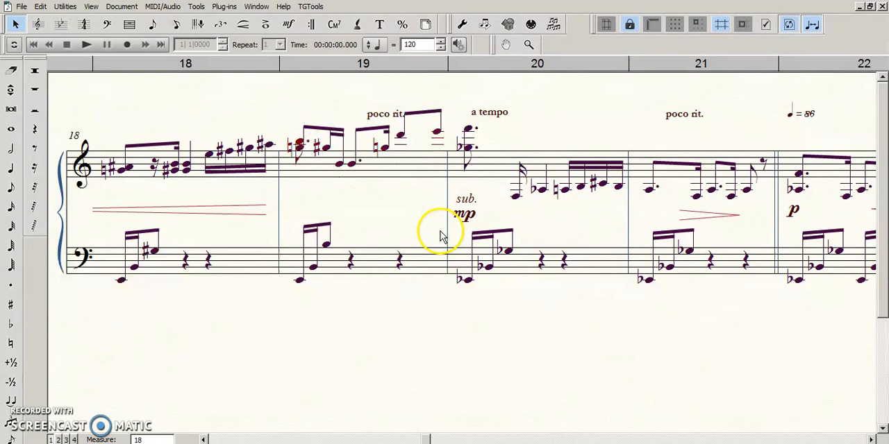
key(ctrl+z)
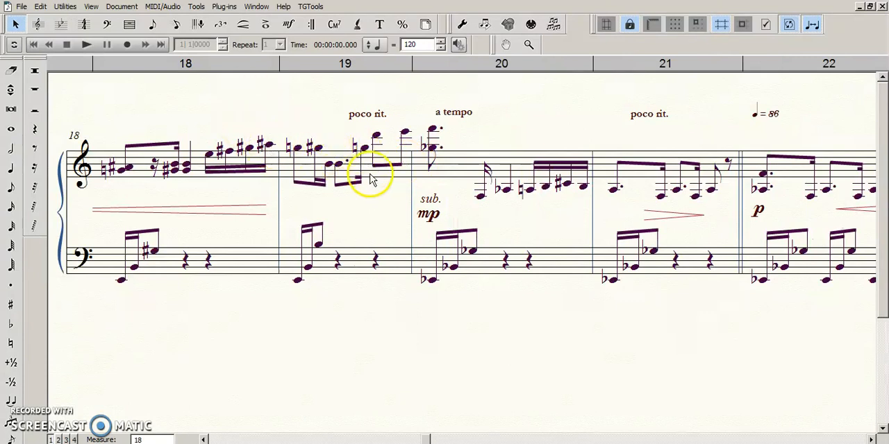
Step: Select measure 19 across both piano staves, respace its notes, and clear the selection
click(367, 174)
double_click(366, 170)
key(4)
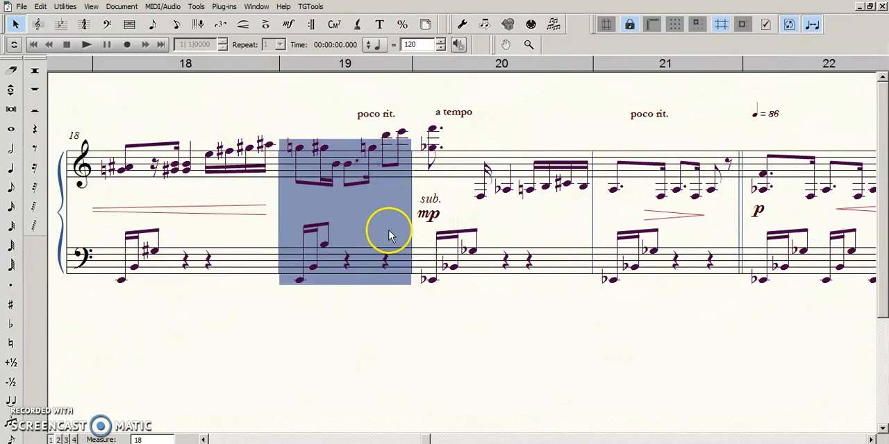
click(403, 306)
Step: Open measure 19's upper staff in Speedy Entry and raise the pitch crossbar to the B above the first note
click(176, 24)
click(303, 156)
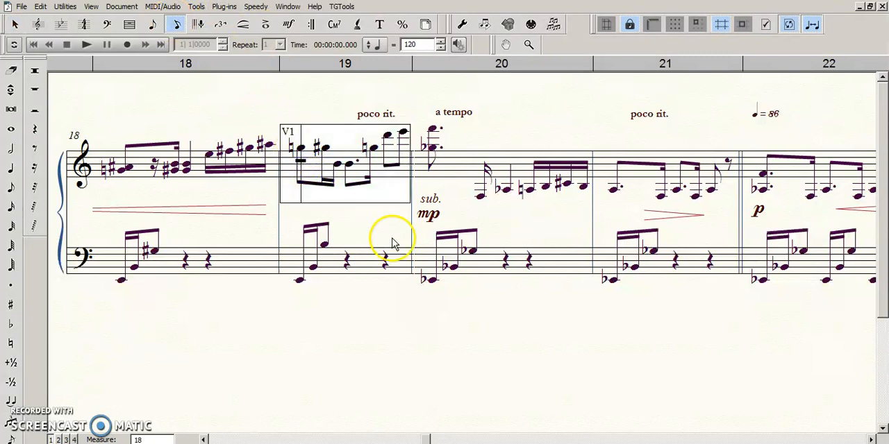
key(Up)
key(Up)
key(Up)
key(Up)
key(Up)
key(Up)
key(Up)
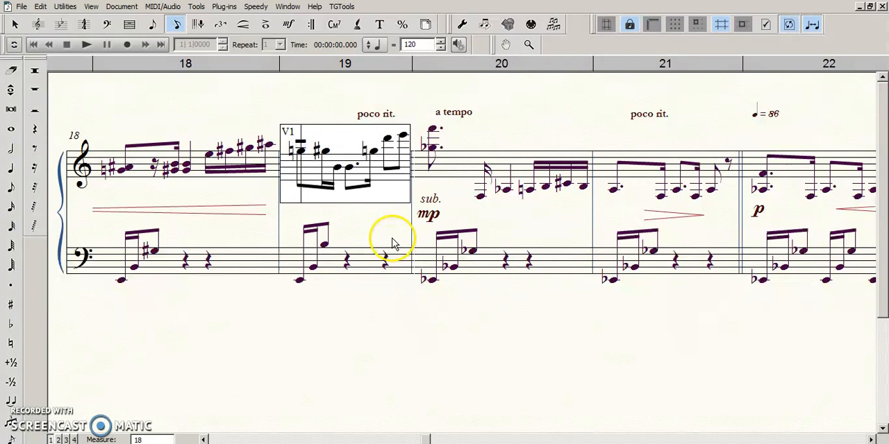